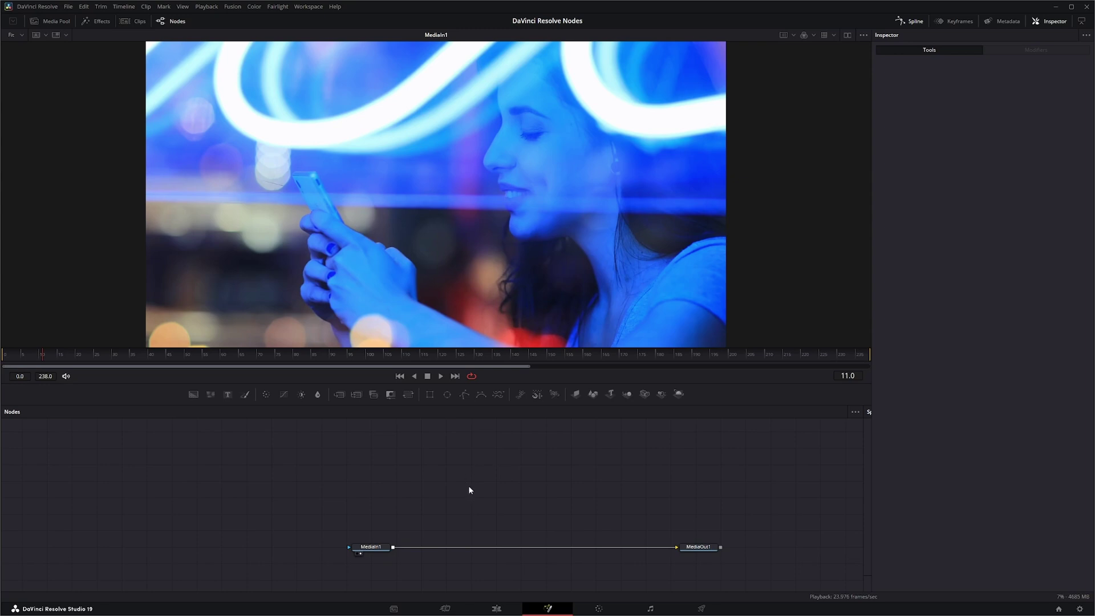
Add a Displace node to the Fusion graph through the tool search ('displ')
{"action": "key", "text": "shift+space"}
{"action": "type", "text": "bit"}
{"action": "key", "text": "BackSpace"}
{"action": "key", "text": "BackSpace"}
{"action": "key", "text": "BackSpace"}
{"action": "type", "text": "dis"}
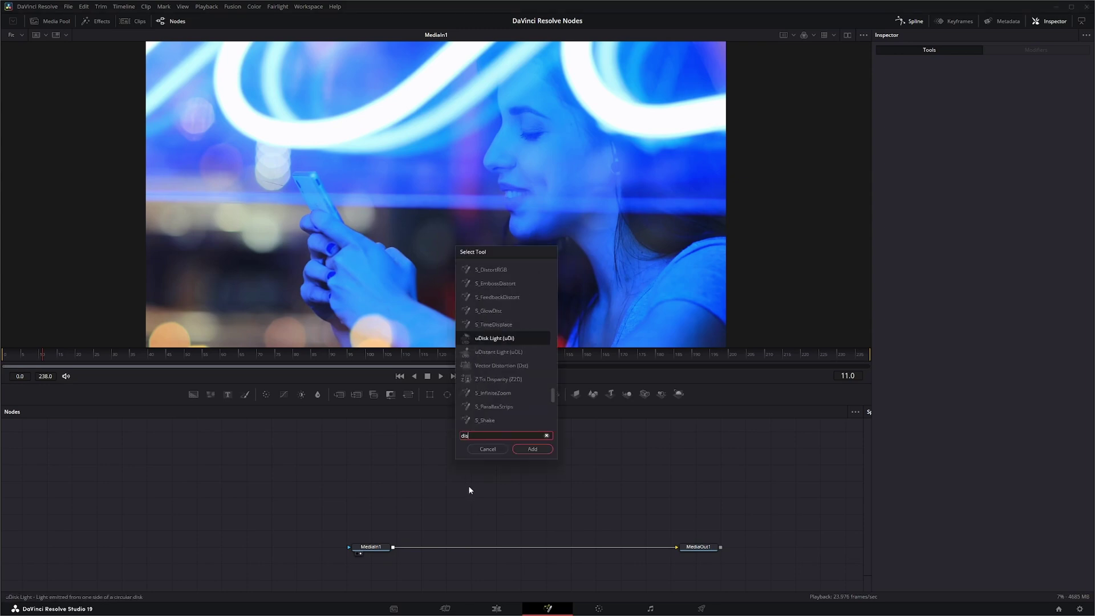
{"action": "type", "text": "pl"}
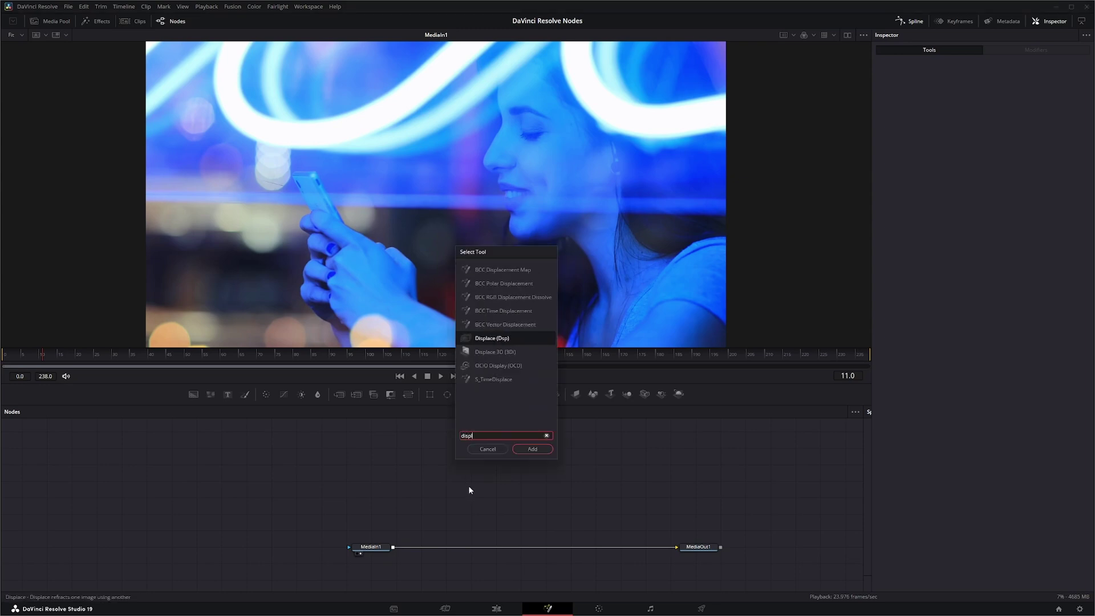
{"action": "key", "text": "Return"}
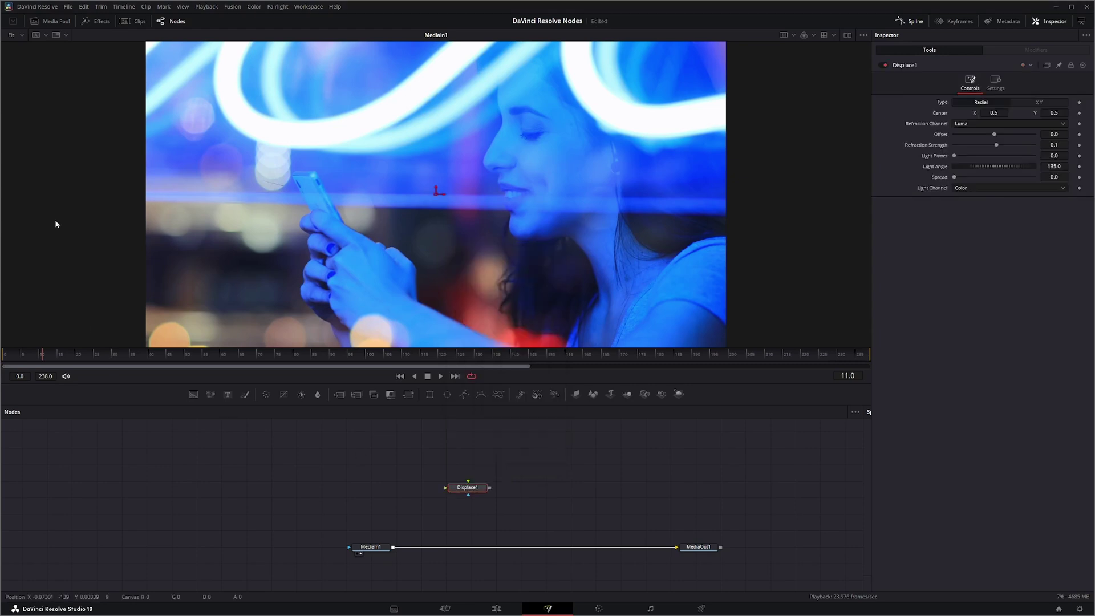
Bring the abstract stripes clip and the black-and-white spiral clip from the Media Pool into Nodes
{"action": "left_click", "coordinate": [47, 22]}
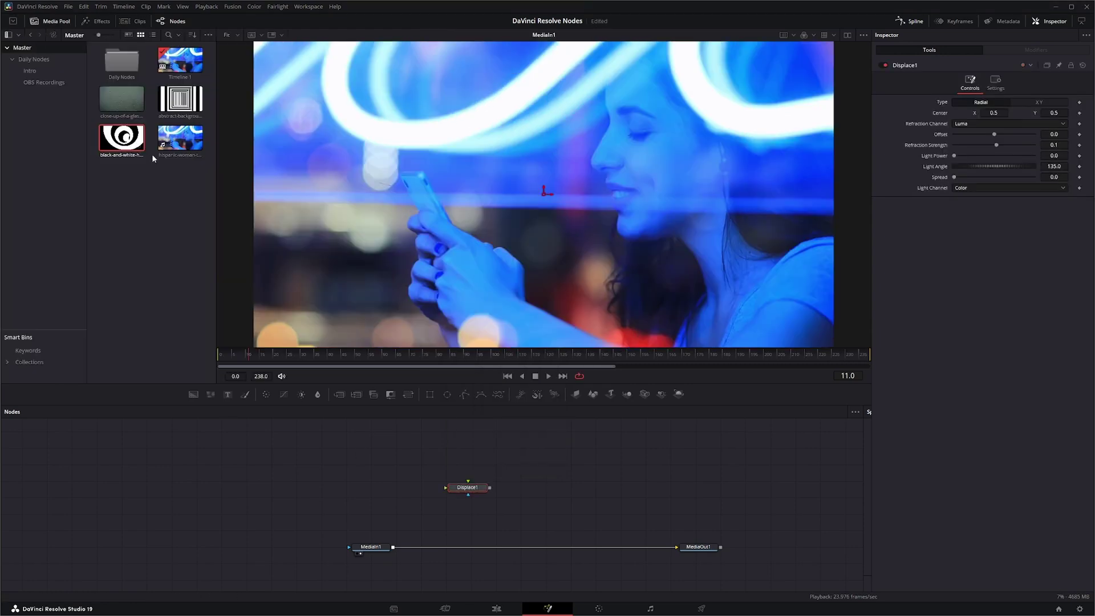
{"action": "left_click_drag", "start_coordinate": [180, 99], "coordinate": [328, 488]}
{"action": "left_click_drag", "start_coordinate": [120, 140], "coordinate": [351, 449]}
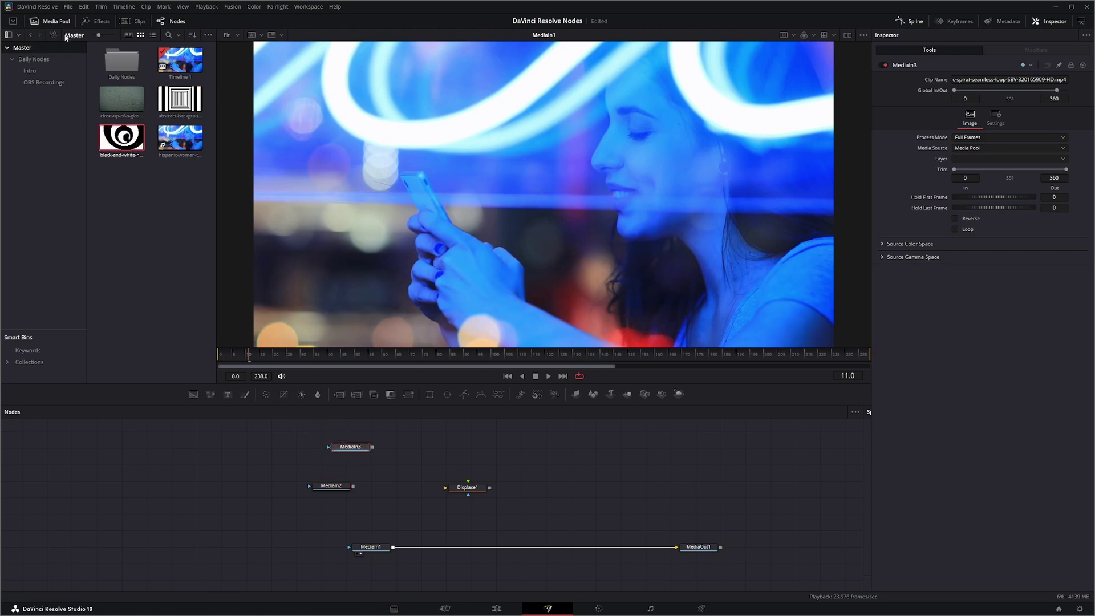
{"action": "left_click", "coordinate": [53, 22]}
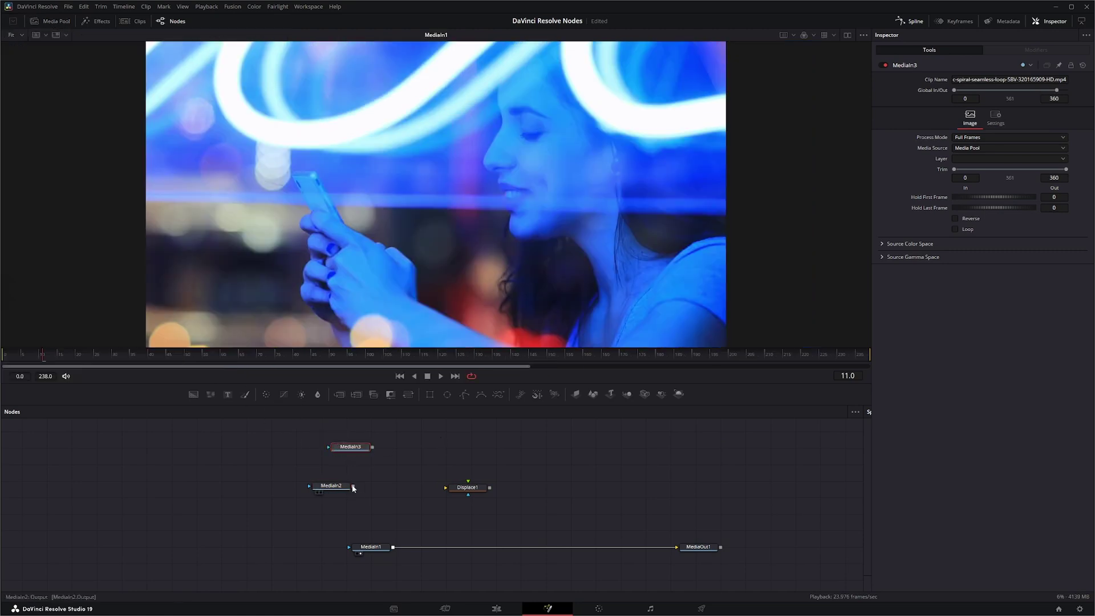
Connect MediaIn2's output into Displace1 and select Displace1
{"action": "left_click_drag", "start_coordinate": [353, 486], "coordinate": [446, 490]}
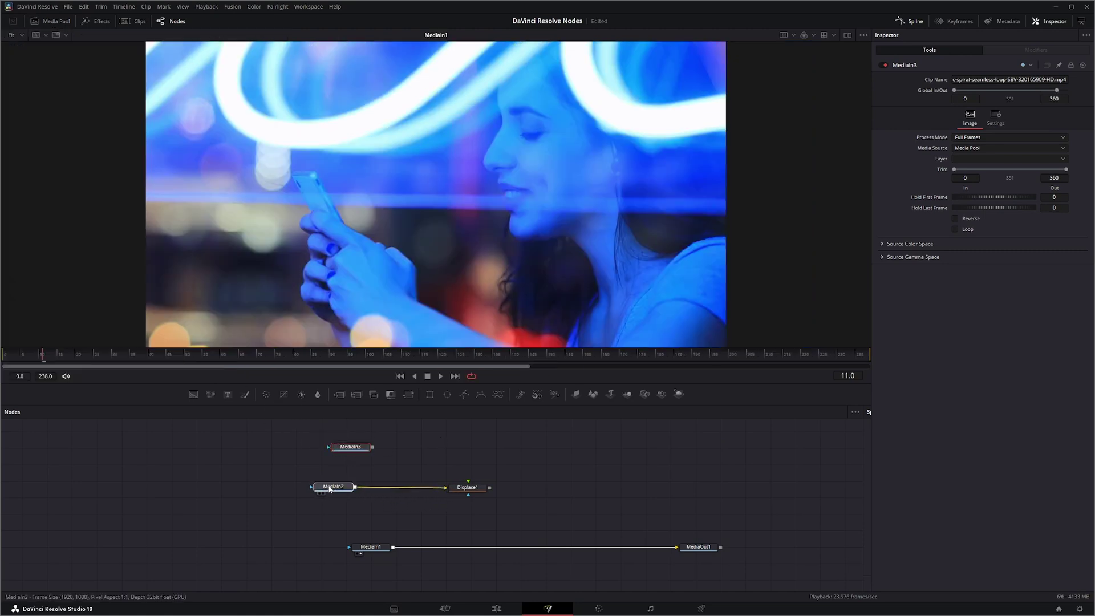
{"action": "left_click_drag", "start_coordinate": [330, 486], "coordinate": [361, 489]}
{"action": "left_click", "coordinate": [467, 487]}
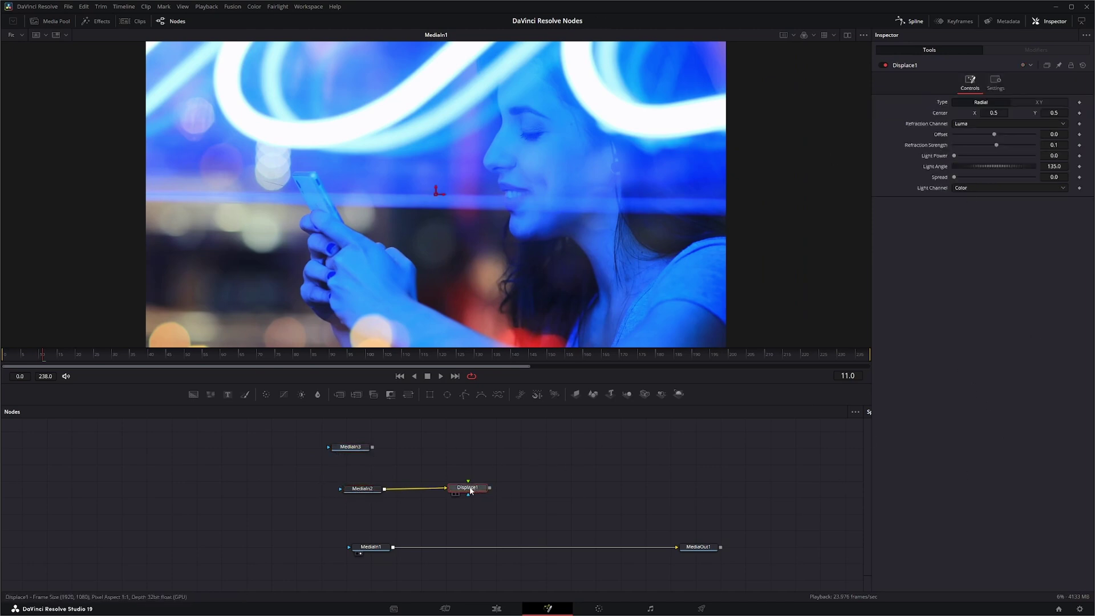
View Displace1's output and wire MediaIn3, placed directly above, into Displace1
{"action": "key", "text": "1"}
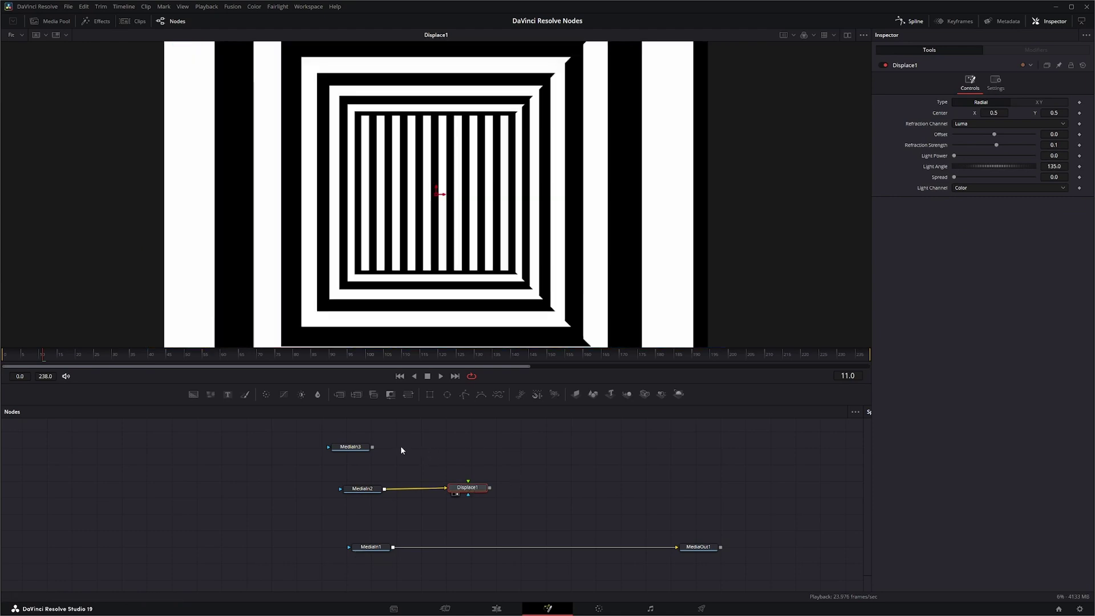
{"action": "left_click_drag", "start_coordinate": [357, 450], "coordinate": [468, 483]}
{"action": "left_click_drag", "start_coordinate": [462, 438], "coordinate": [468, 439]}
Play the distorted stripes, return to the first frame, and select Displace1
{"action": "left_click", "coordinate": [441, 375]}
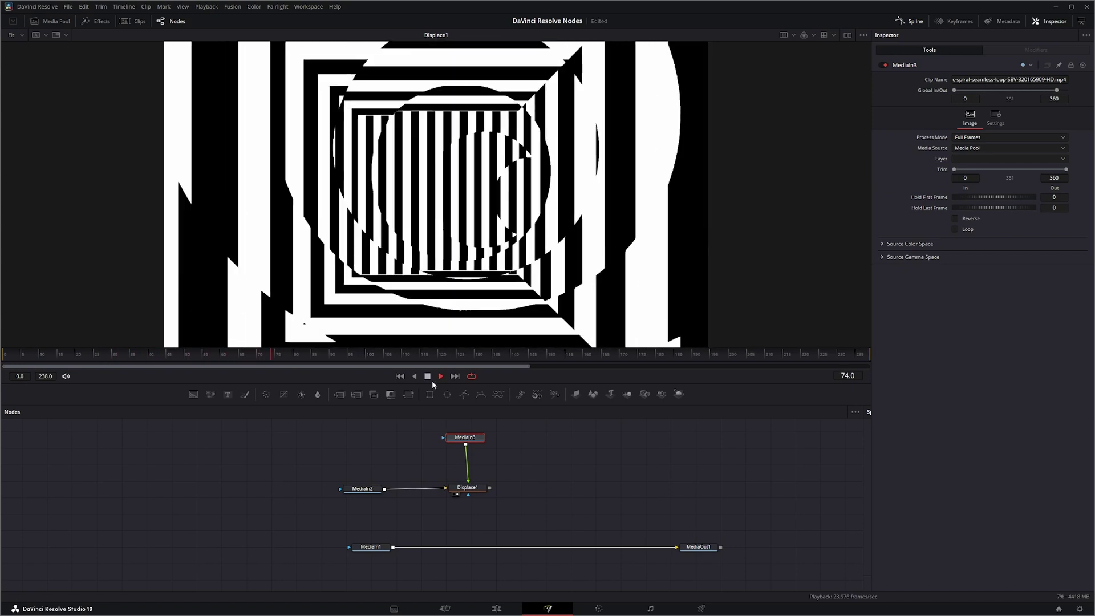
{"action": "left_click", "coordinate": [427, 376]}
{"action": "left_click", "coordinate": [400, 376]}
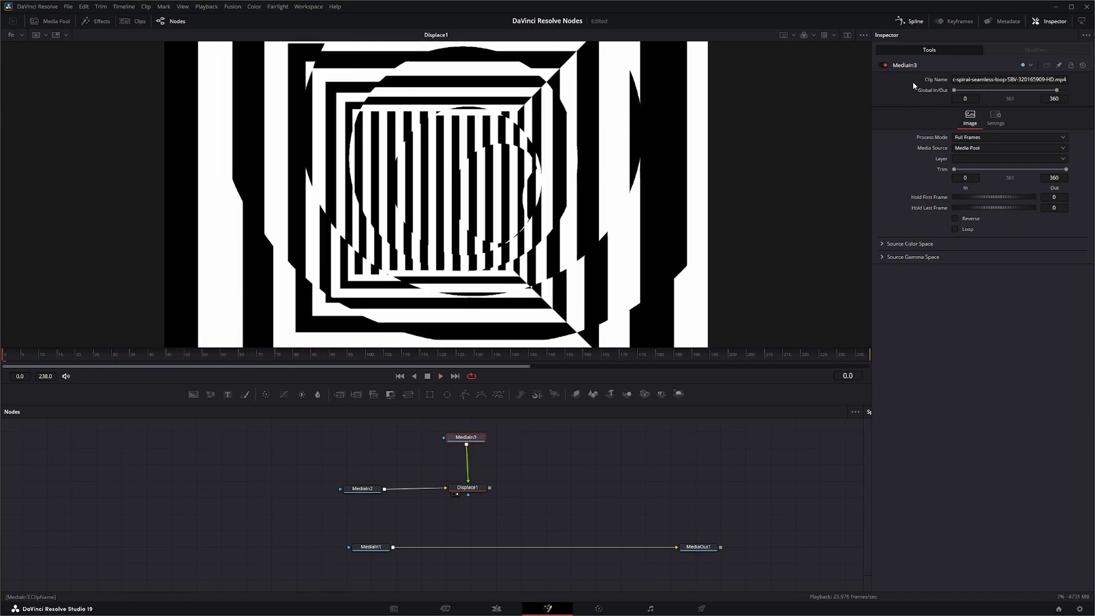
{"action": "left_click", "coordinate": [466, 487]}
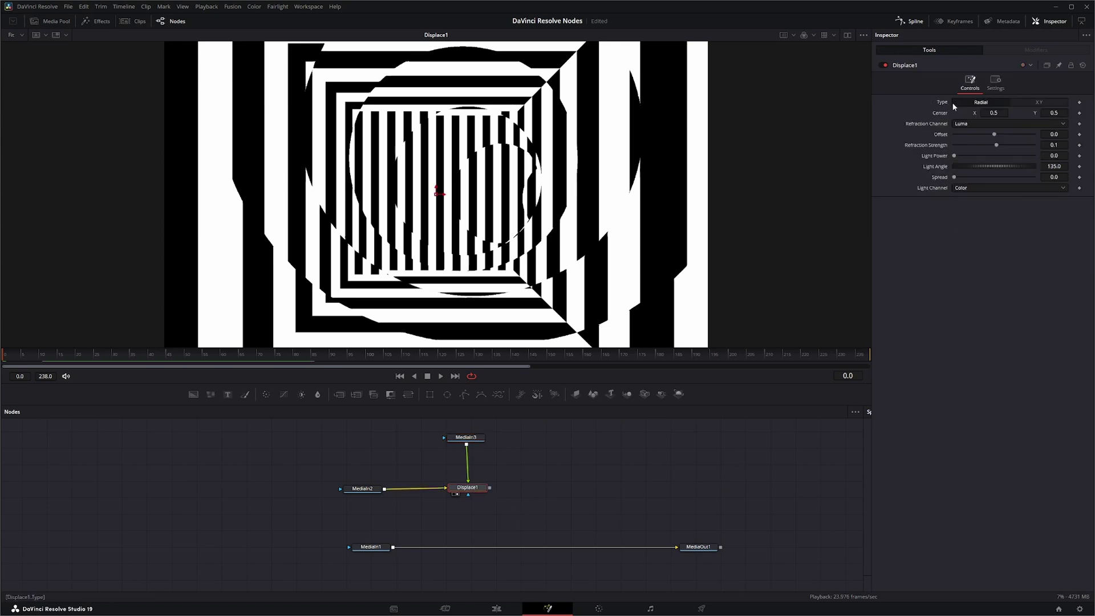
{"action": "left_click", "coordinate": [1048, 103]}
{"action": "left_click", "coordinate": [981, 103]}
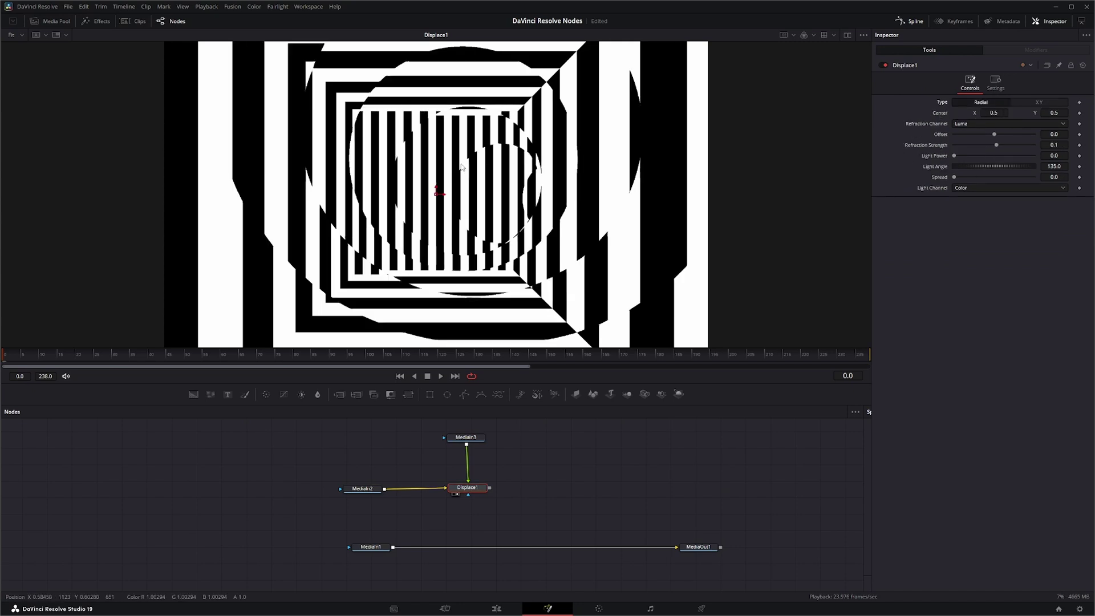
{"action": "mouse_move", "coordinate": [439, 192]}
{"action": "left_mouse_down"}
{"action": "mouse_move", "coordinate": [485, 176]}
{"action": "mouse_move", "coordinate": [368, 157]}
{"action": "mouse_move", "coordinate": [441, 210]}
{"action": "left_mouse_up"}
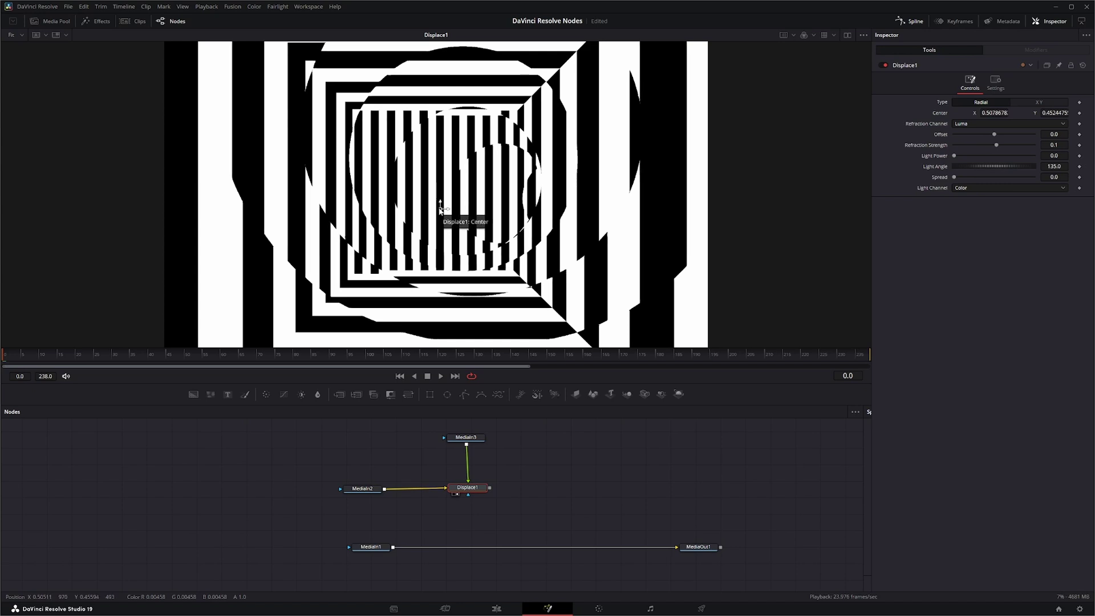
{"action": "key", "text": "ctrl+z"}
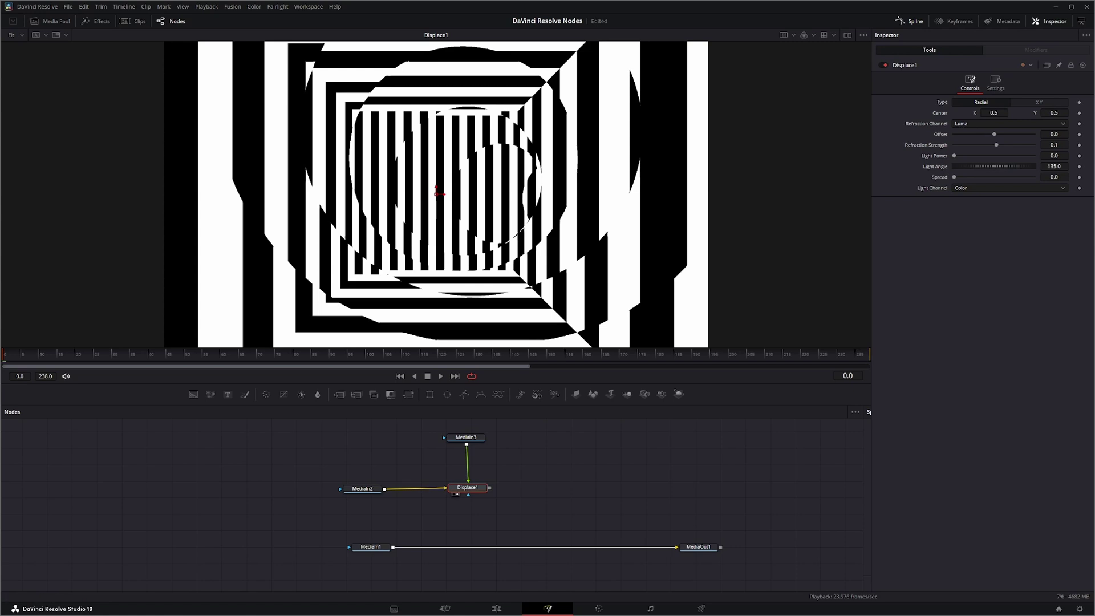
Try Red and Luma as Displace1's refraction channel, settle on Alpha, then view MediaIn3's spiral
{"action": "left_click", "coordinate": [974, 124]}
{"action": "left_click", "coordinate": [972, 135]}
{"action": "left_click", "coordinate": [971, 125]}
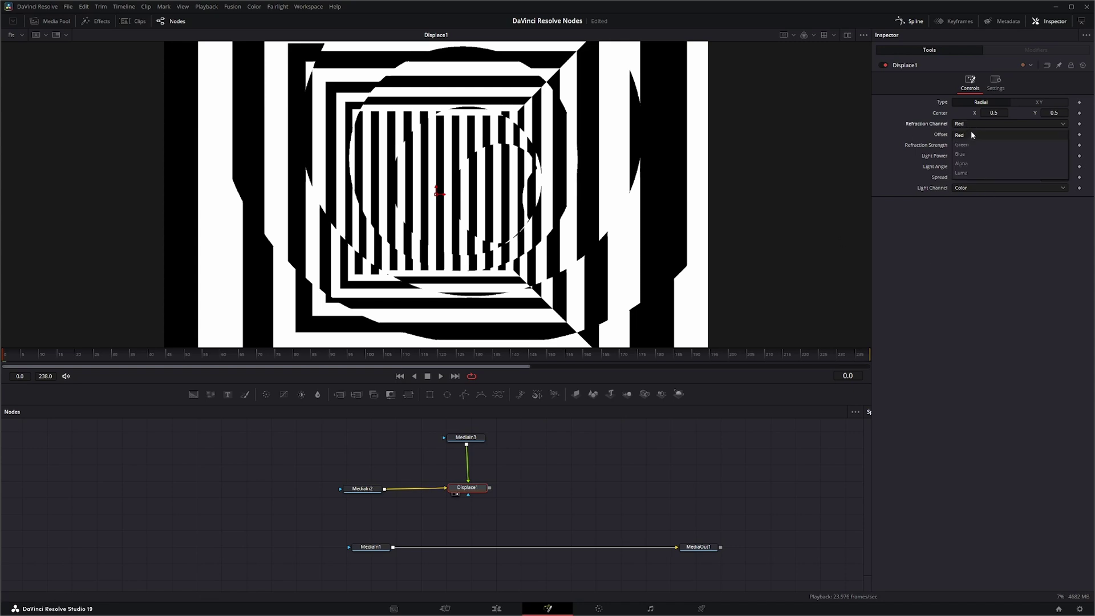
{"action": "left_click", "coordinate": [970, 173]}
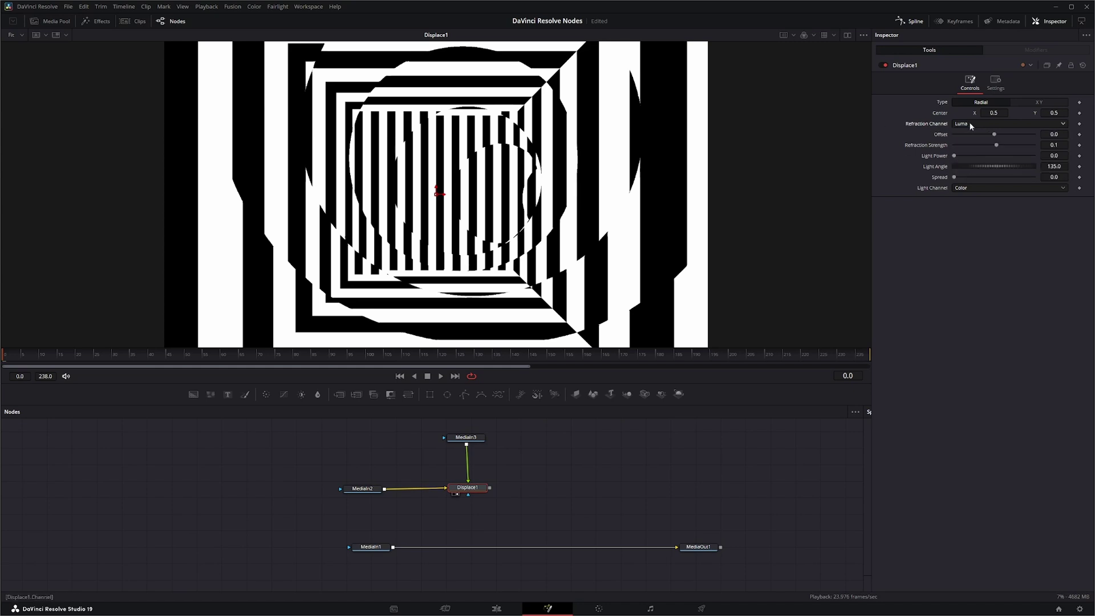
{"action": "left_click", "coordinate": [972, 123]}
{"action": "left_click", "coordinate": [971, 163]}
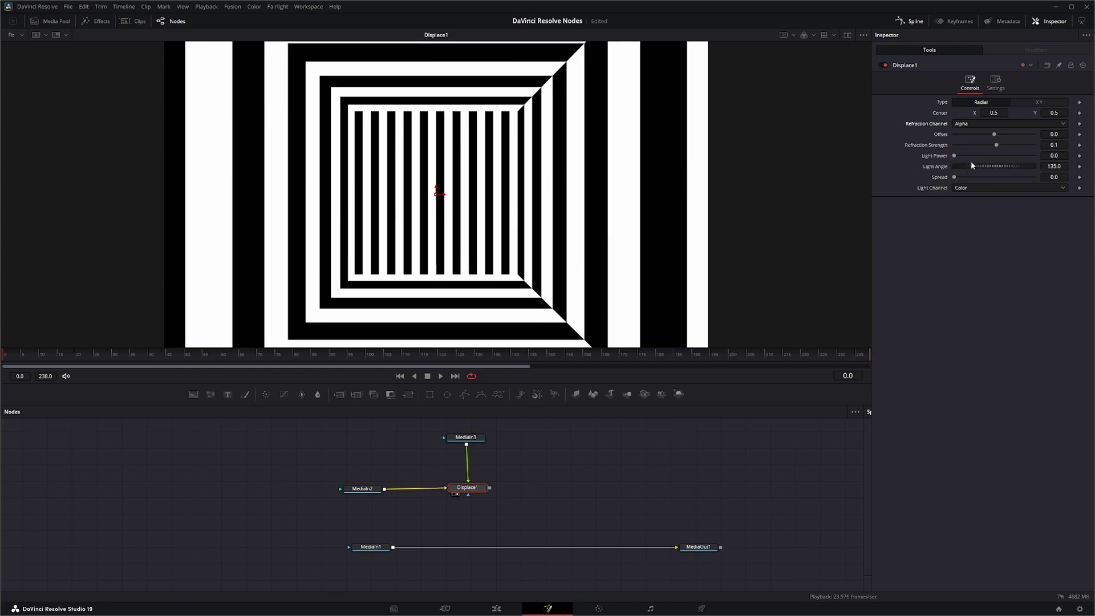
{"action": "left_click_drag", "start_coordinate": [468, 439], "coordinate": [472, 441]}
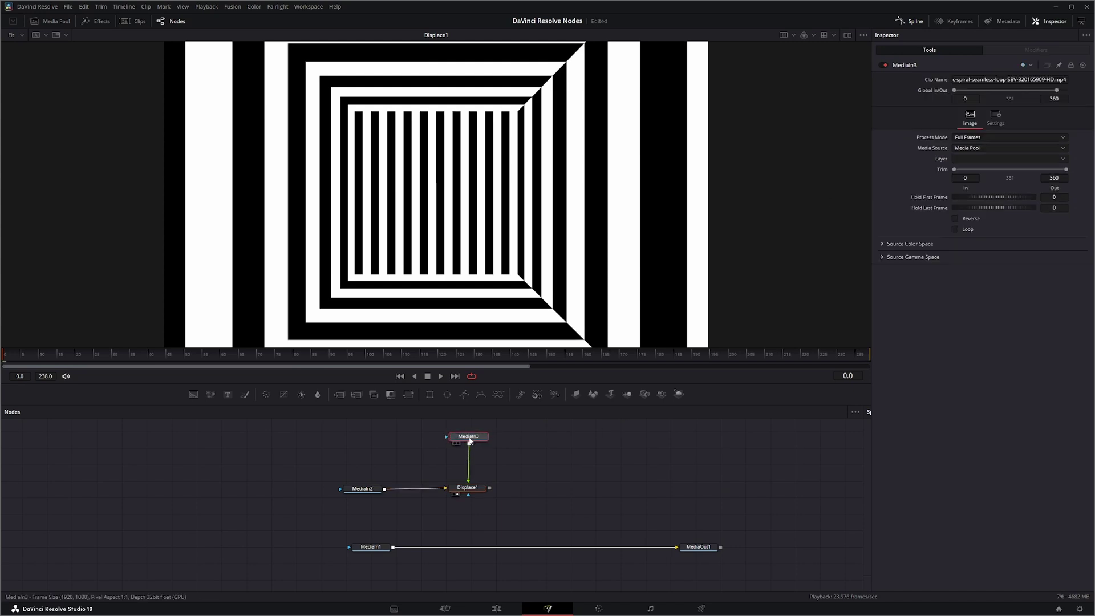
{"action": "key", "text": "1"}
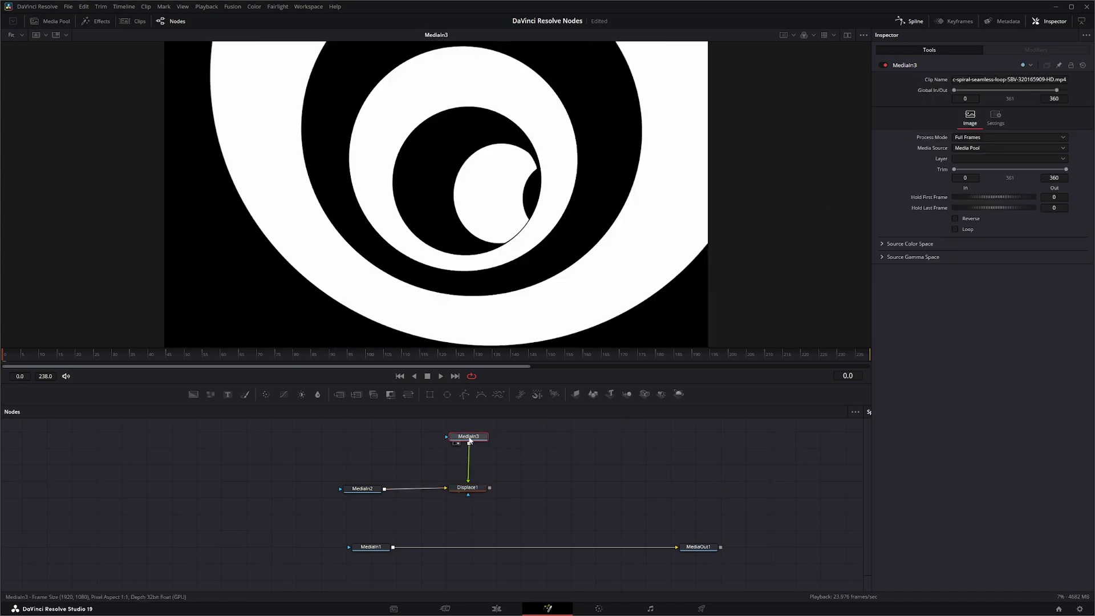
View the alpha channel and insert a Bitmap node on the MediaIn3-to-Displace1 link
{"action": "left_click", "coordinate": [804, 36]}
{"action": "left_click_drag", "start_coordinate": [468, 438], "coordinate": [464, 434]}
{"action": "left_click", "coordinate": [520, 459]}
{"action": "key", "text": "shift+space"}
{"action": "type", "text": "displ"}
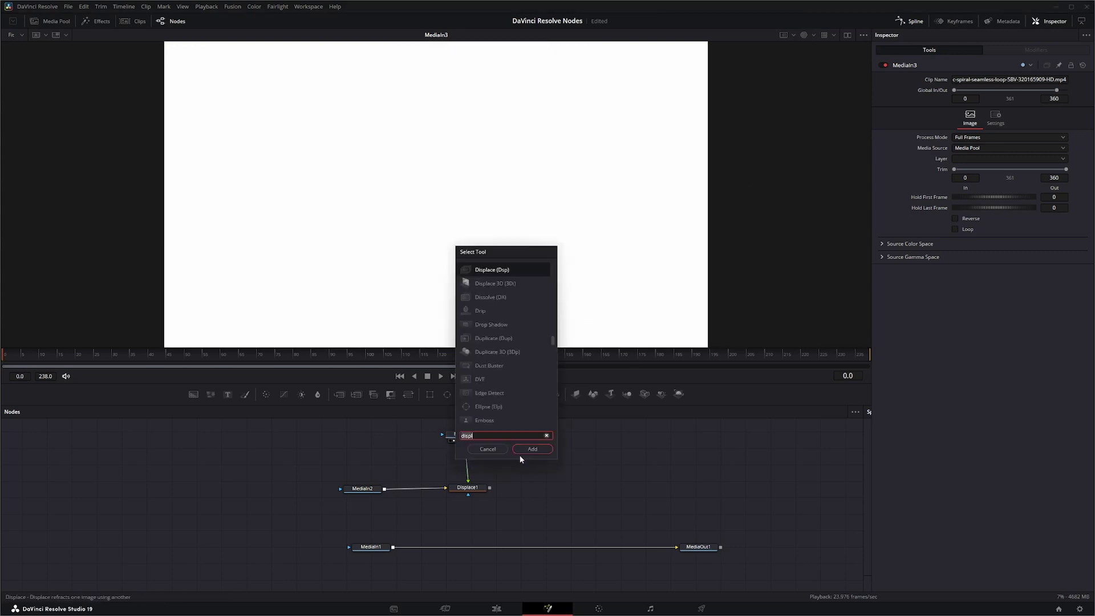
{"action": "key", "text": "BackSpace"}
{"action": "key", "text": "BackSpace"}
{"action": "key", "text": "BackSpace"}
{"action": "key", "text": "BackSpace"}
{"action": "key", "text": "BackSpace"}
{"action": "type", "text": "bit"}
{"action": "key", "text": "Return"}
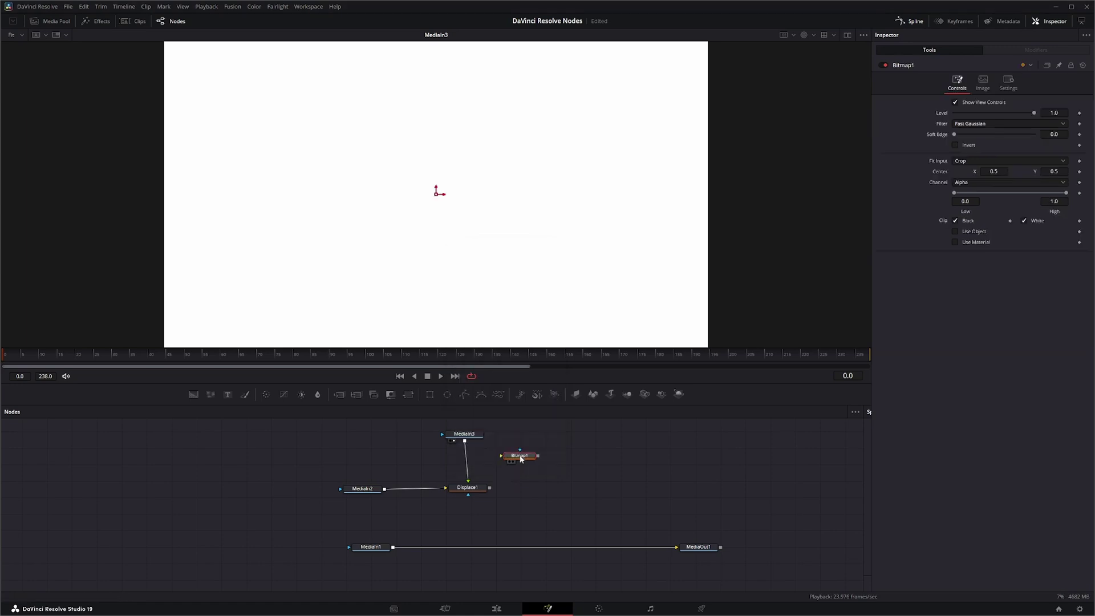
{"action": "left_click_drag", "start_coordinate": [521, 459], "coordinate": [469, 465]}
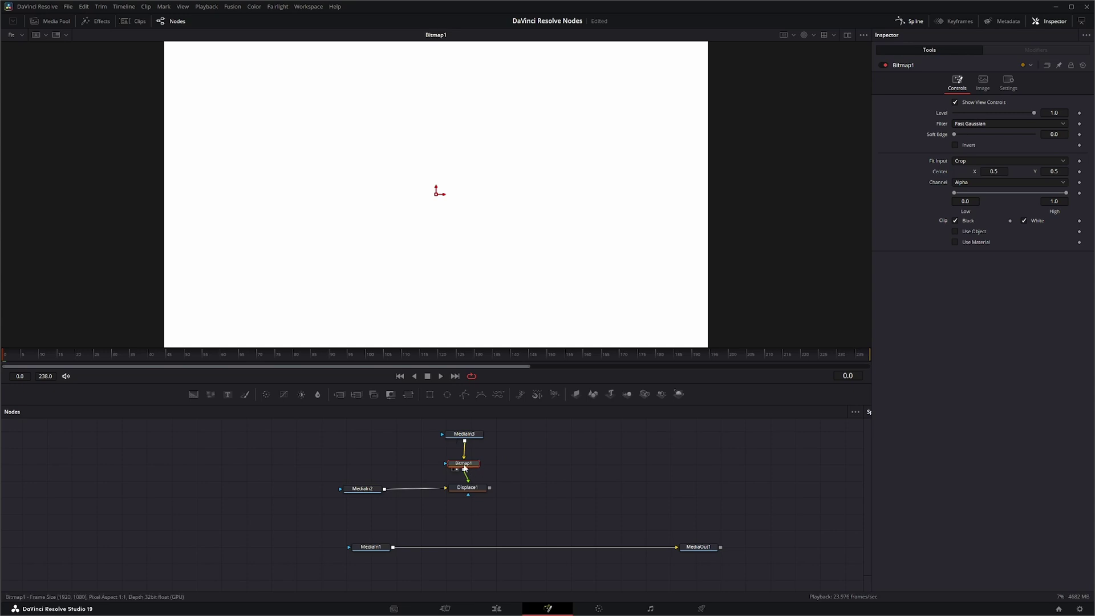
Set Bitmap1's Channel to Luminance and view Displace1's output
{"action": "left_click", "coordinate": [958, 183]}
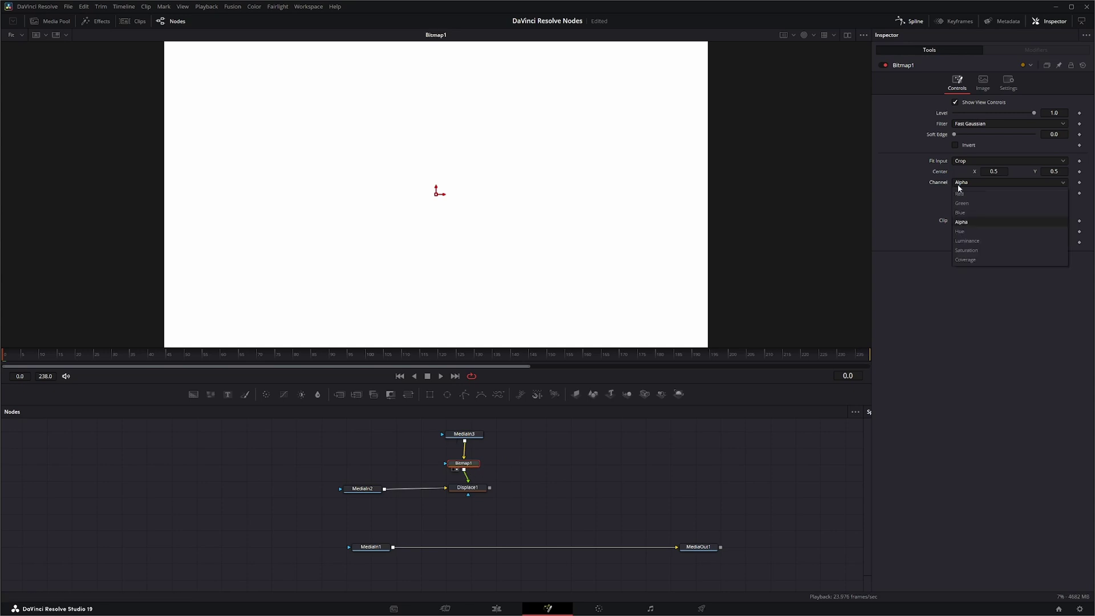
{"action": "left_click", "coordinate": [967, 241]}
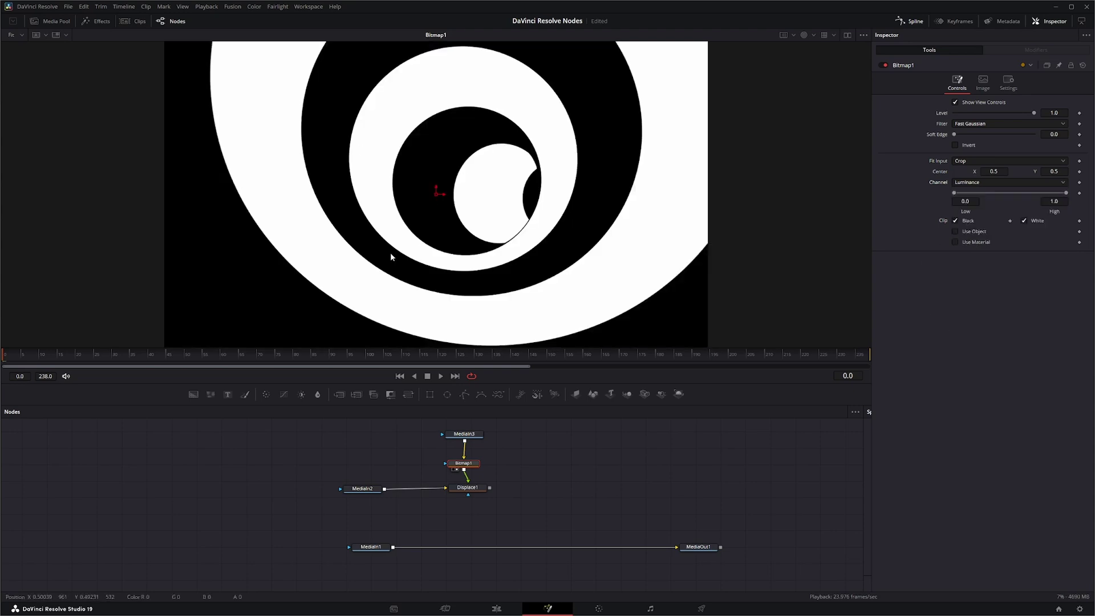
{"action": "left_click", "coordinate": [467, 487]}
{"action": "key", "text": "1"}
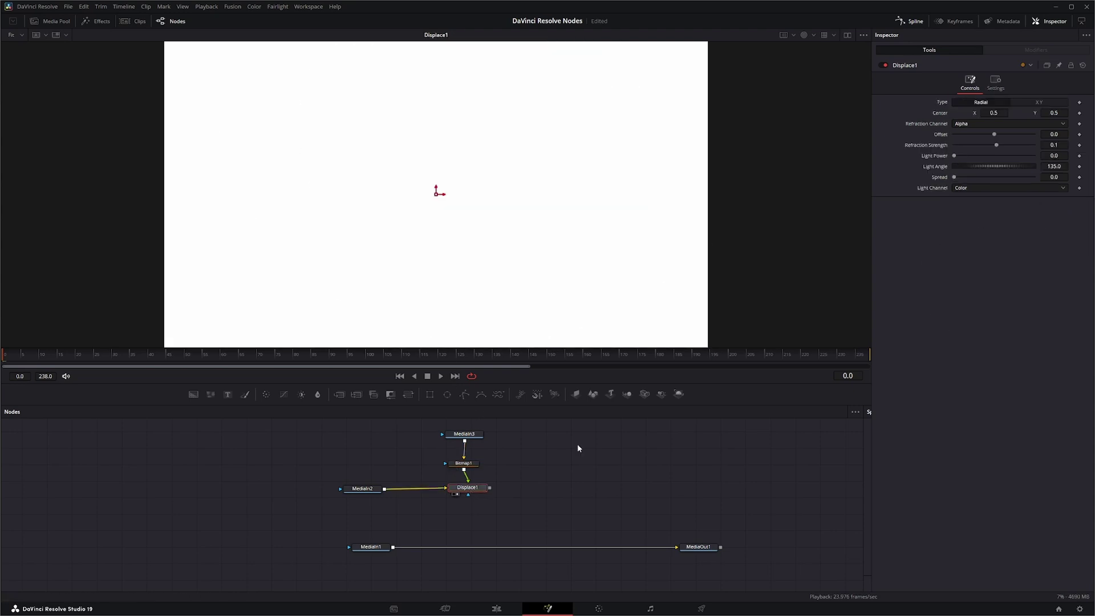
Keep Alpha as refraction channel, switch the viewer back to colour, and preview playback
{"action": "left_click", "coordinate": [966, 124]}
{"action": "left_click", "coordinate": [976, 164]}
{"action": "left_click", "coordinate": [808, 33]}
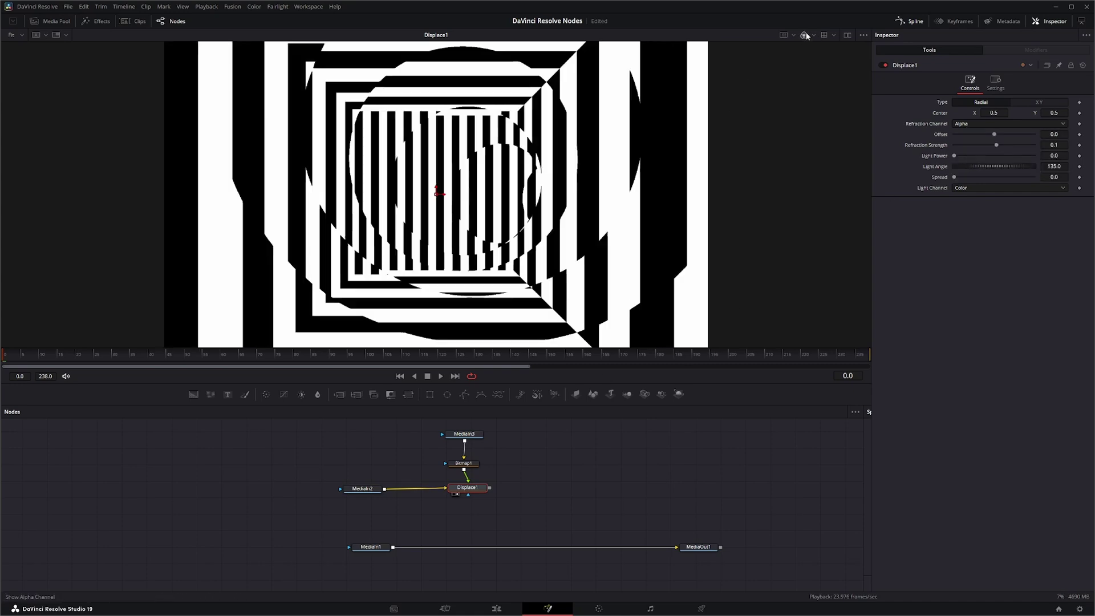
{"action": "left_click", "coordinate": [440, 376]}
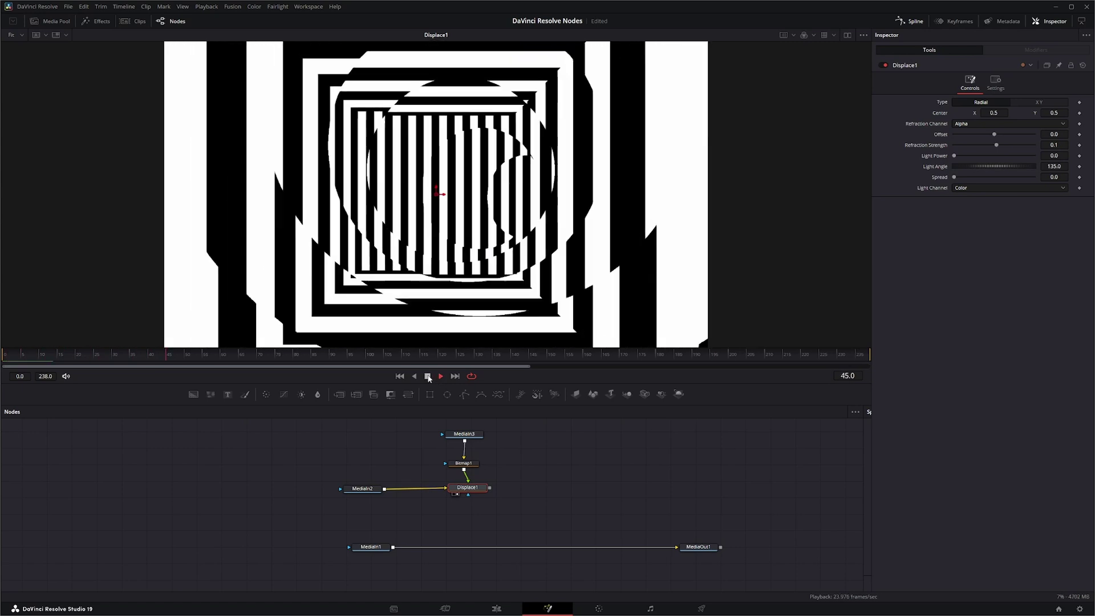
{"action": "left_click", "coordinate": [428, 376]}
{"action": "left_click", "coordinate": [400, 377]}
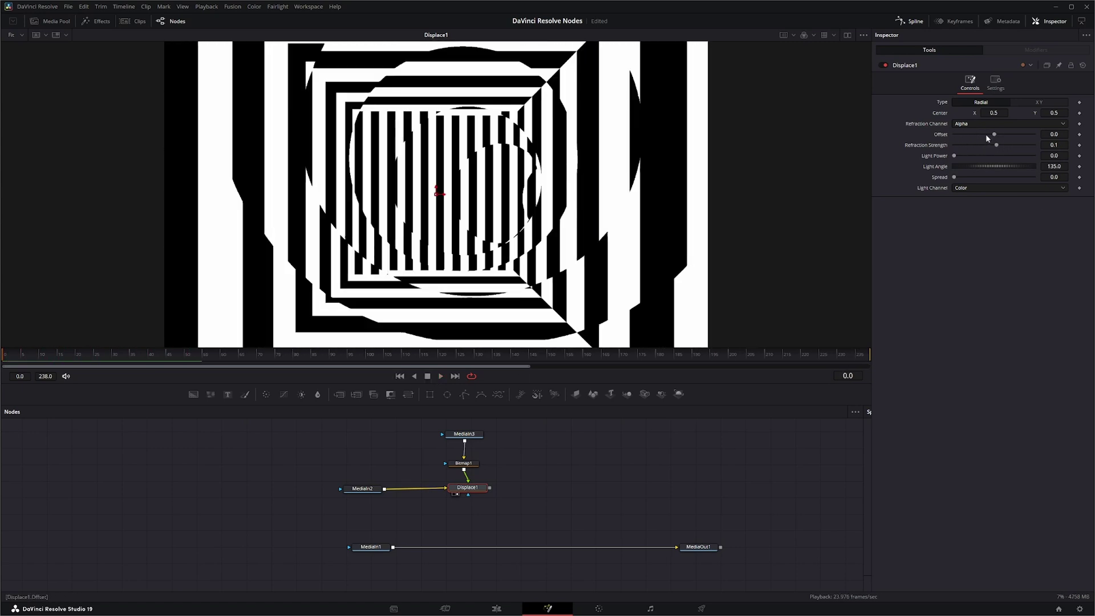
Reset Offset to 0.0 and Refraction Strength to 0.1; set Light Power 3.0, Angle 185.9, Luma channel
{"action": "mouse_move", "coordinate": [994, 136]}
{"action": "left_mouse_down"}
{"action": "mouse_move", "coordinate": [981, 135]}
{"action": "mouse_move", "coordinate": [1014, 142]}
{"action": "mouse_move", "coordinate": [1000, 143]}
{"action": "left_mouse_up"}
{"action": "double_click", "coordinate": [942, 135]}
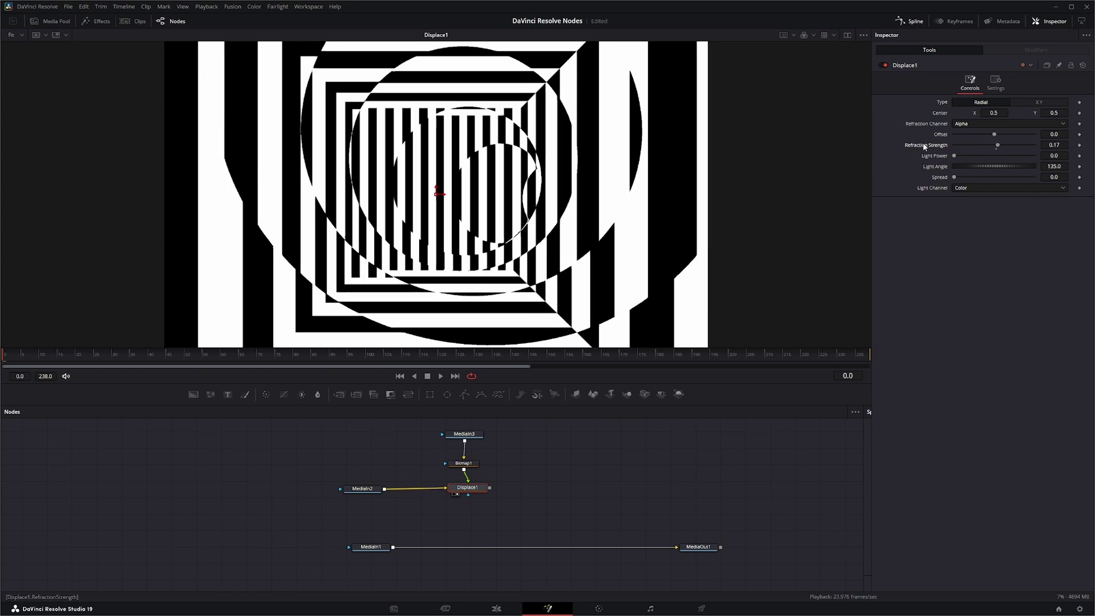
{"action": "double_click", "coordinate": [925, 145]}
{"action": "left_click_drag", "start_coordinate": [954, 156], "coordinate": [1051, 163]}
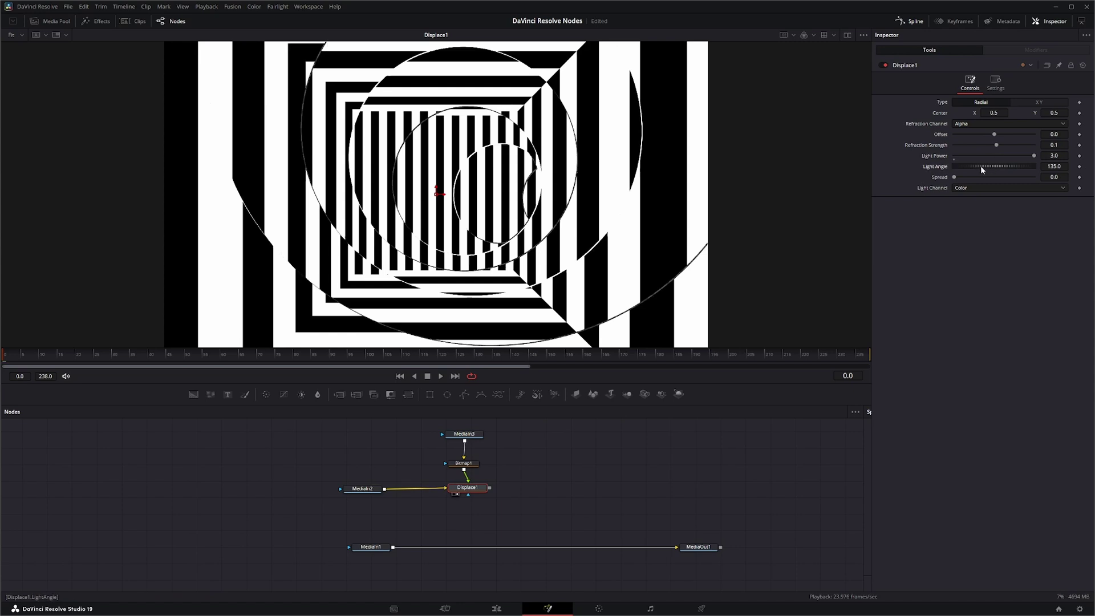
{"action": "left_click_drag", "start_coordinate": [981, 166], "coordinate": [945, 182]}
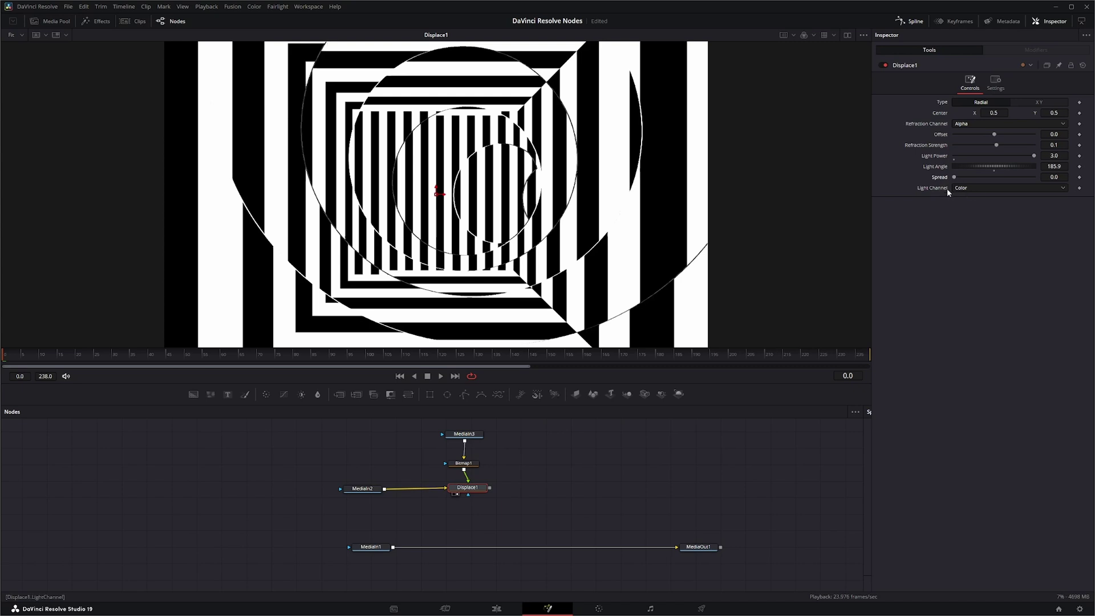
{"action": "left_click", "coordinate": [963, 189]}
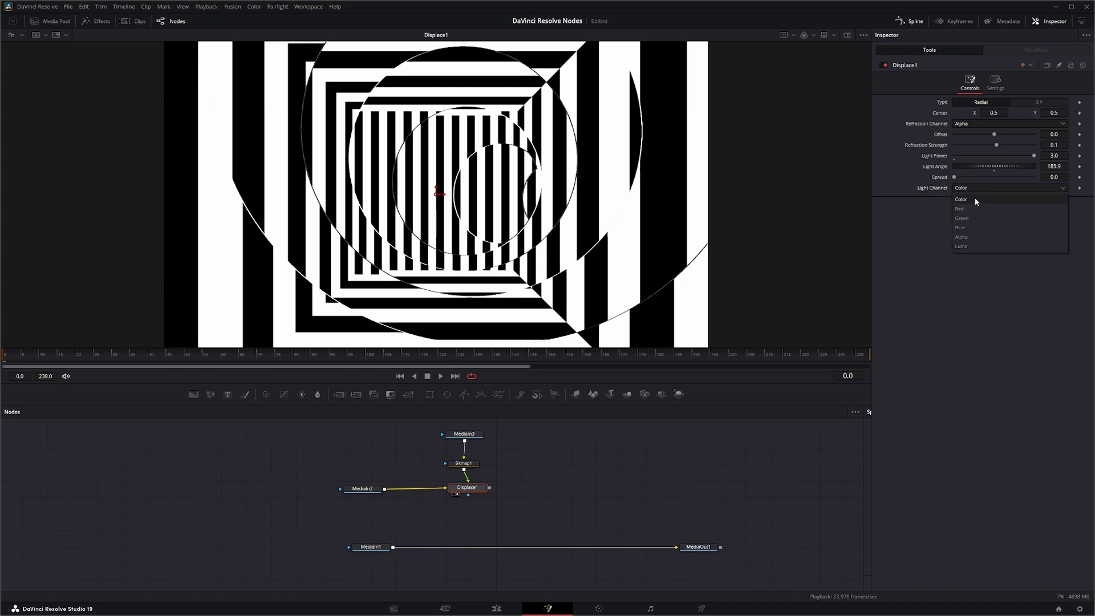
{"action": "left_click", "coordinate": [967, 246]}
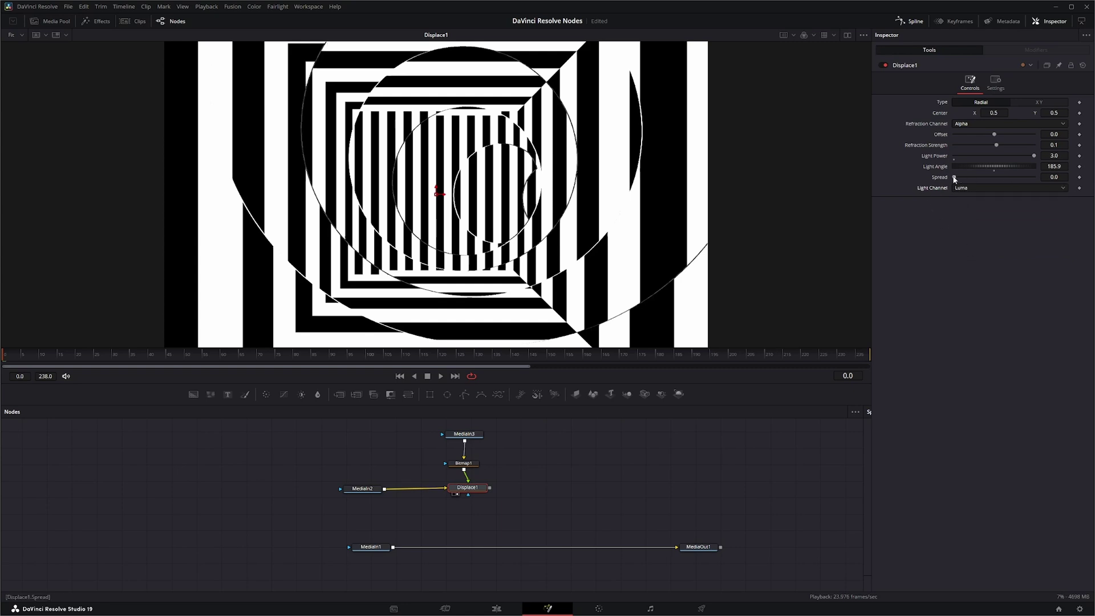
{"action": "mouse_move", "coordinate": [954, 178]}
{"action": "left_mouse_down"}
{"action": "mouse_move", "coordinate": [1002, 177]}
{"action": "mouse_move", "coordinate": [945, 186]}
{"action": "left_mouse_up"}
Switch Displace1 to XY, move X and Y channels from Luma to Alpha, refraction ±0.047
{"action": "left_click", "coordinate": [1047, 105]}
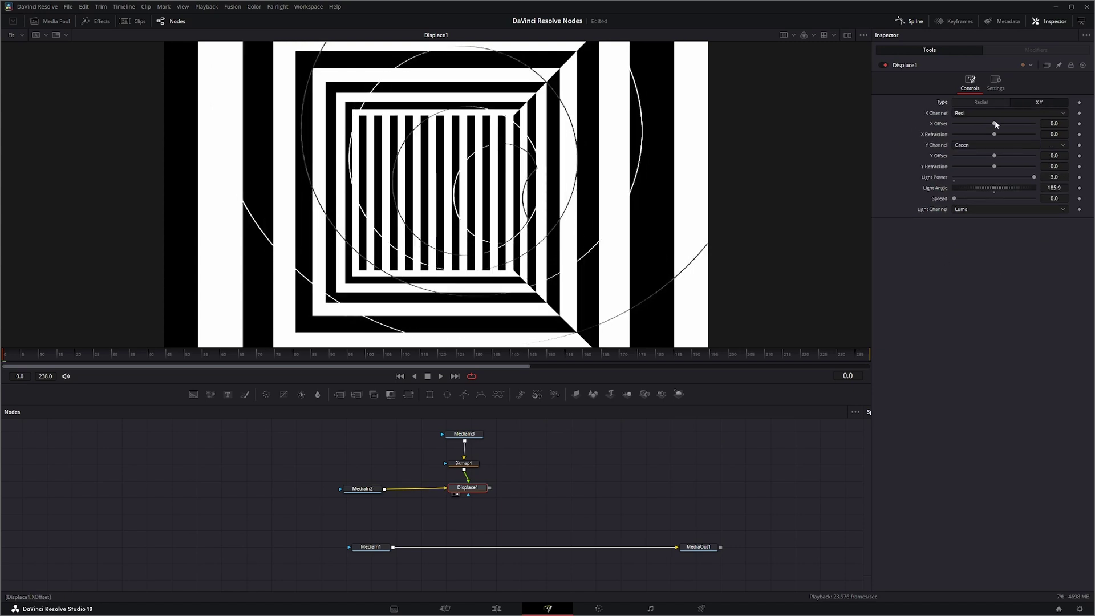
{"action": "left_click", "coordinate": [956, 114]}
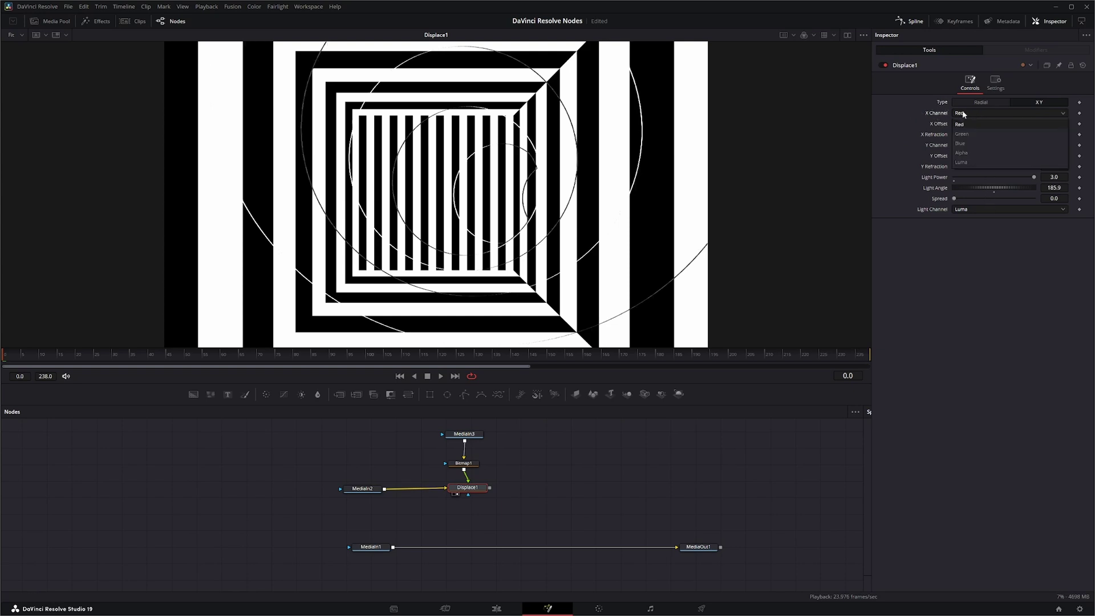
{"action": "left_click", "coordinate": [971, 162]}
{"action": "left_click", "coordinate": [970, 145]}
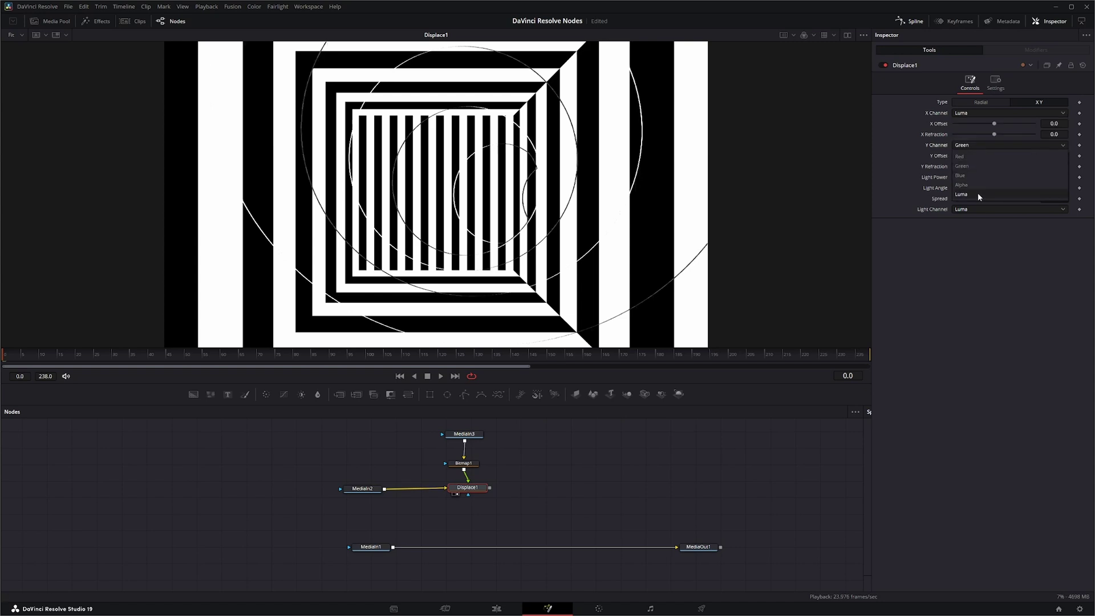
{"action": "left_click", "coordinate": [977, 193]}
{"action": "left_click", "coordinate": [960, 115]}
{"action": "left_click", "coordinate": [969, 152]}
{"action": "left_click", "coordinate": [968, 146]}
{"action": "left_click", "coordinate": [974, 183]}
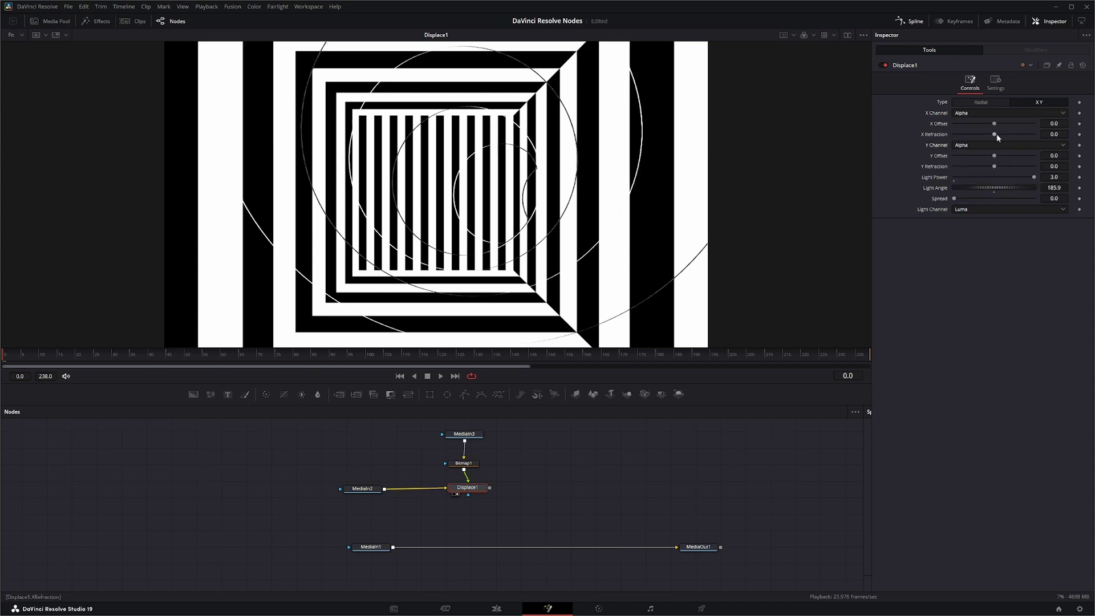
{"action": "left_click_drag", "start_coordinate": [998, 135], "coordinate": [975, 166]}
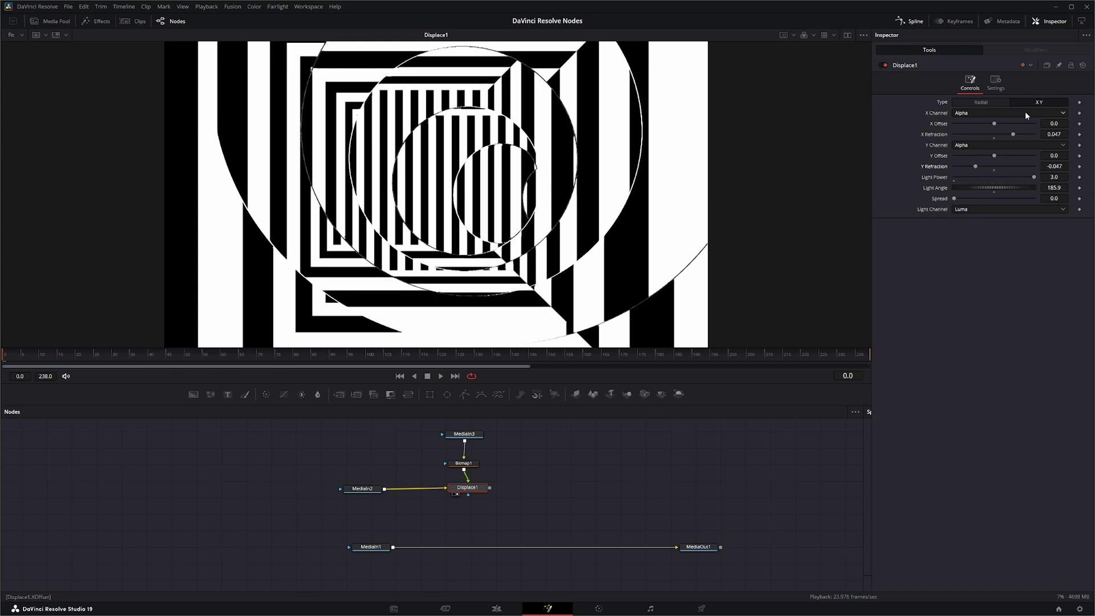
Return Displace1 to Radial, preview it, move it aside, and box-select MediaIn2, MediaIn3, Bitmap1
{"action": "left_click", "coordinate": [974, 102]}
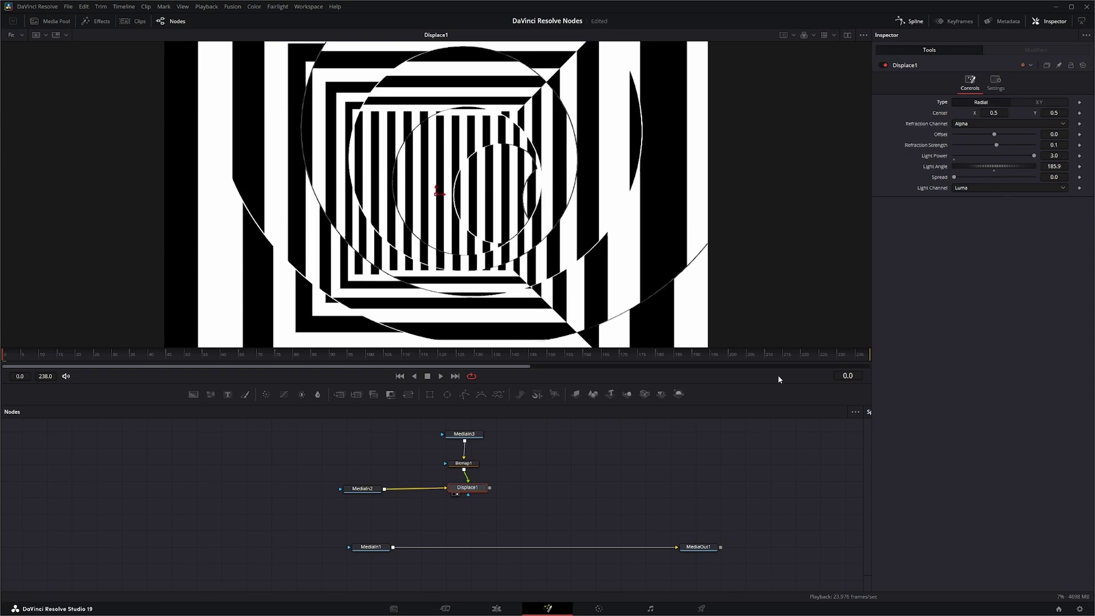
{"action": "left_click", "coordinate": [441, 376]}
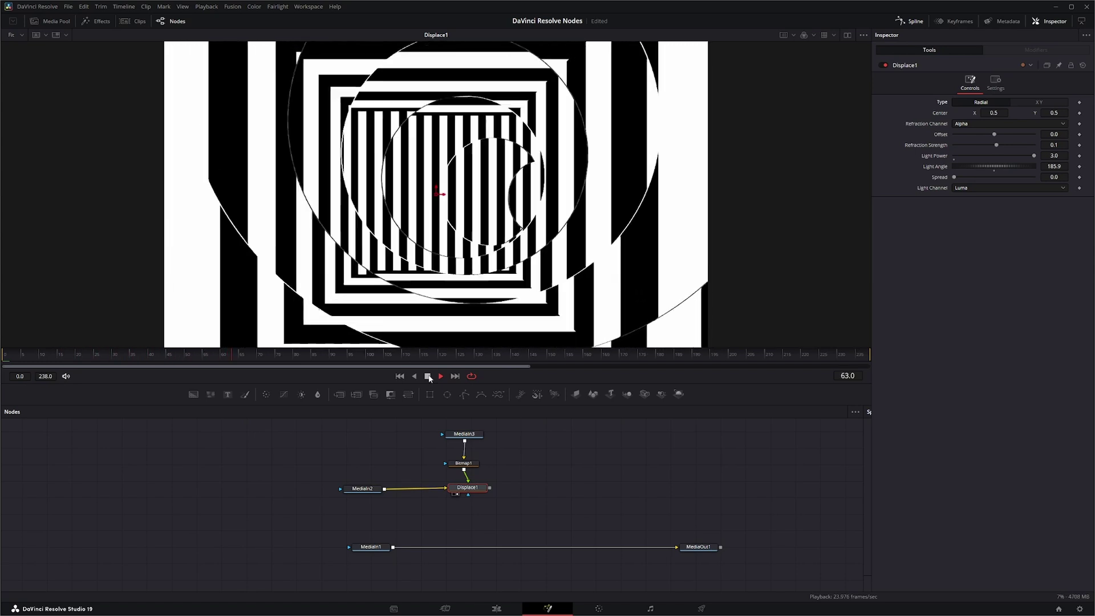
{"action": "left_click", "coordinate": [428, 376]}
{"action": "left_click", "coordinate": [400, 376]}
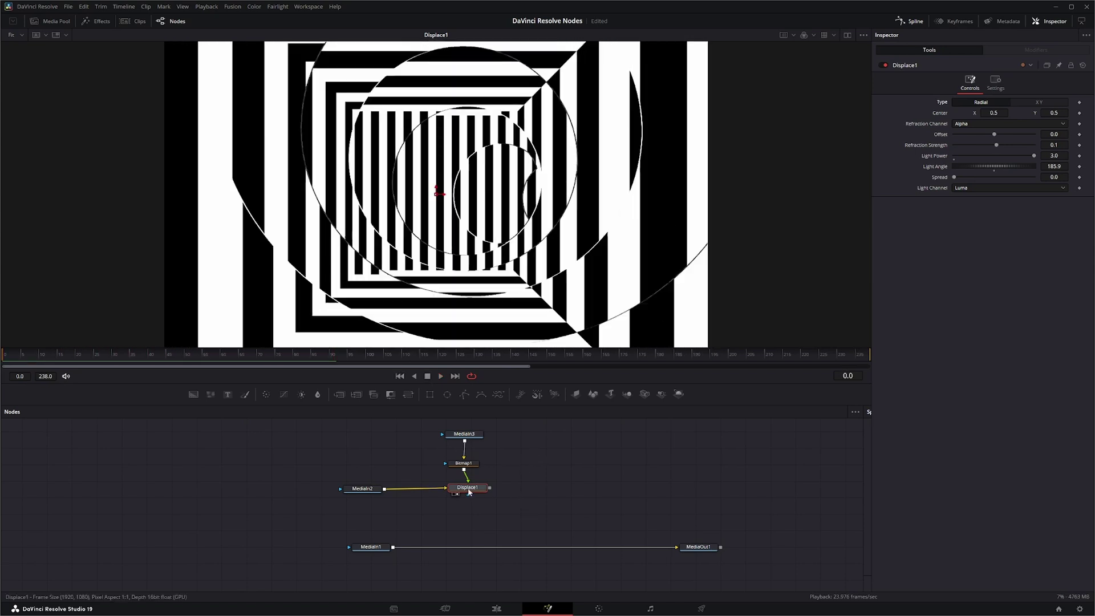
{"action": "left_click_drag", "start_coordinate": [467, 488], "coordinate": [492, 509]}
{"action": "left_click_drag", "start_coordinate": [336, 507], "coordinate": [471, 437]}
Delete the raindrop nodes and preview the MediaIn1 neon clip in the viewer
{"action": "key", "text": "Delete"}
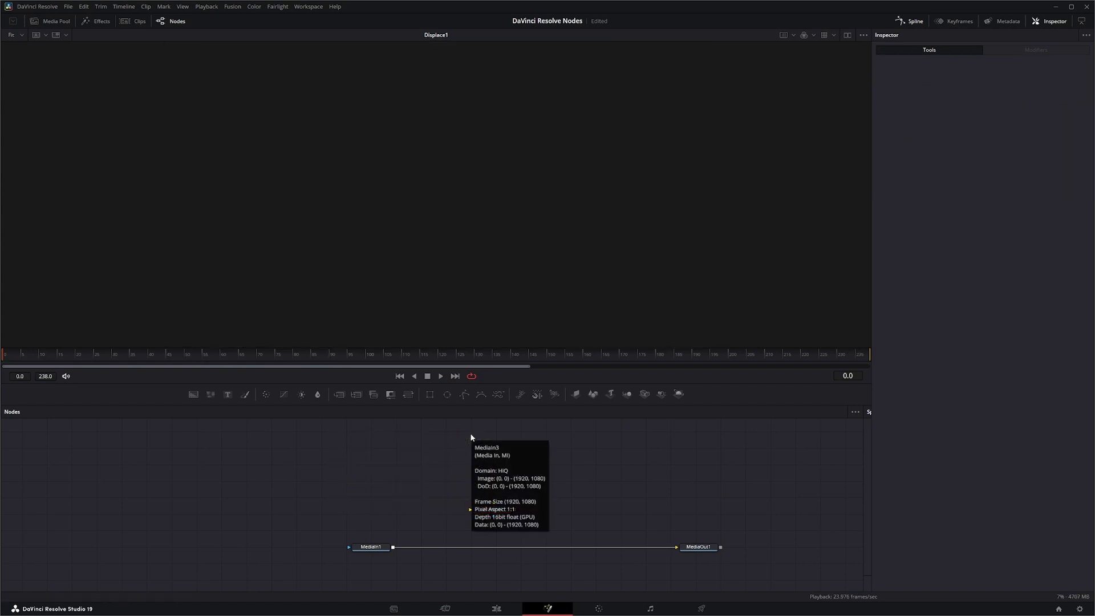
{"action": "left_click", "coordinate": [372, 547]}
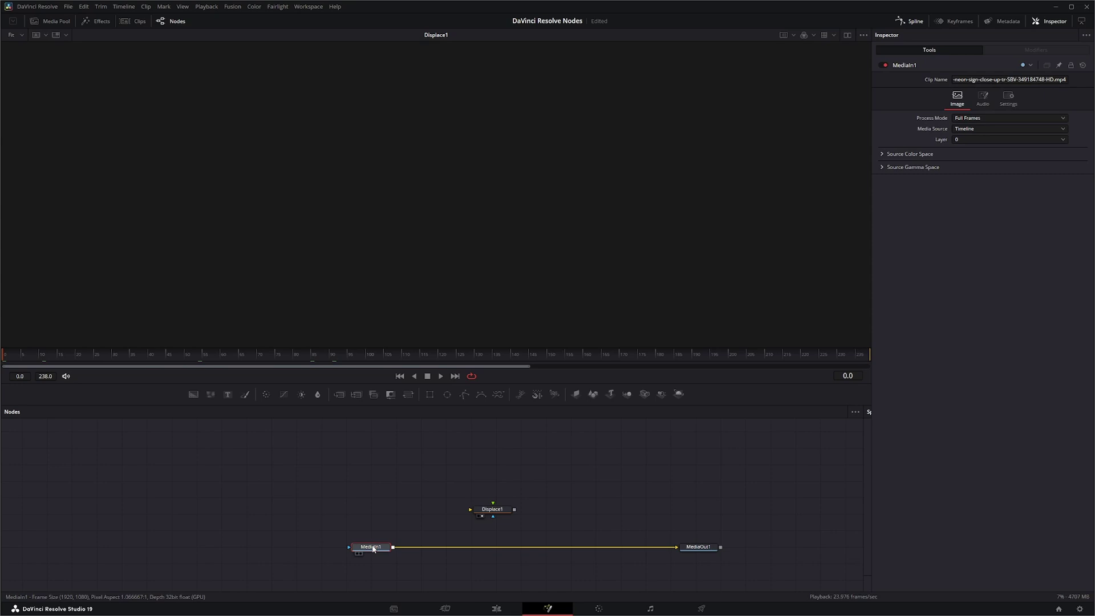
{"action": "key", "text": "1"}
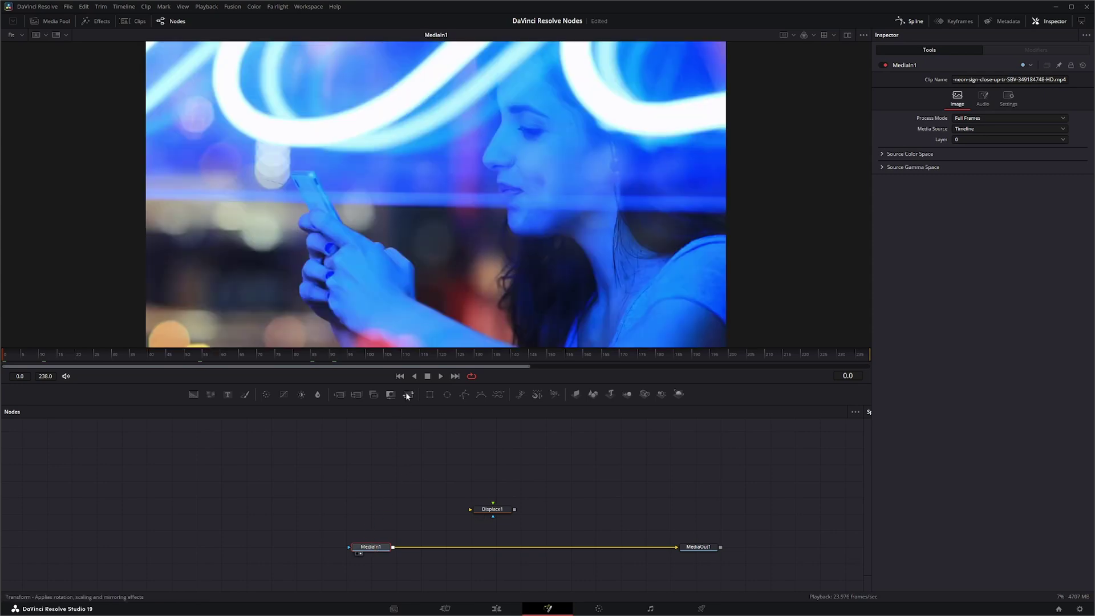
{"action": "left_click", "coordinate": [441, 376]}
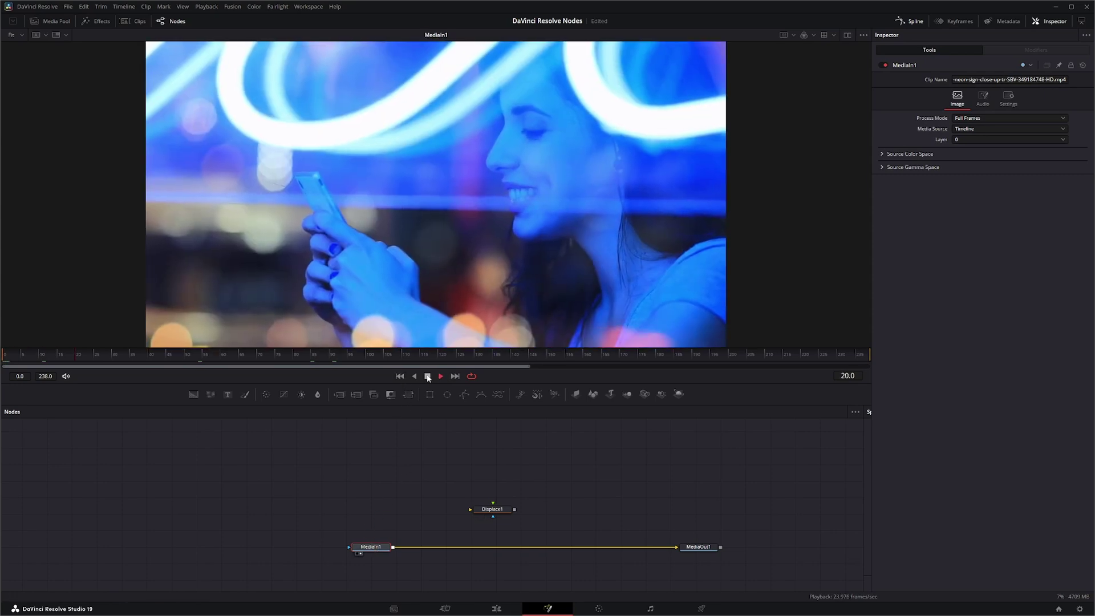
{"action": "left_click", "coordinate": [427, 377]}
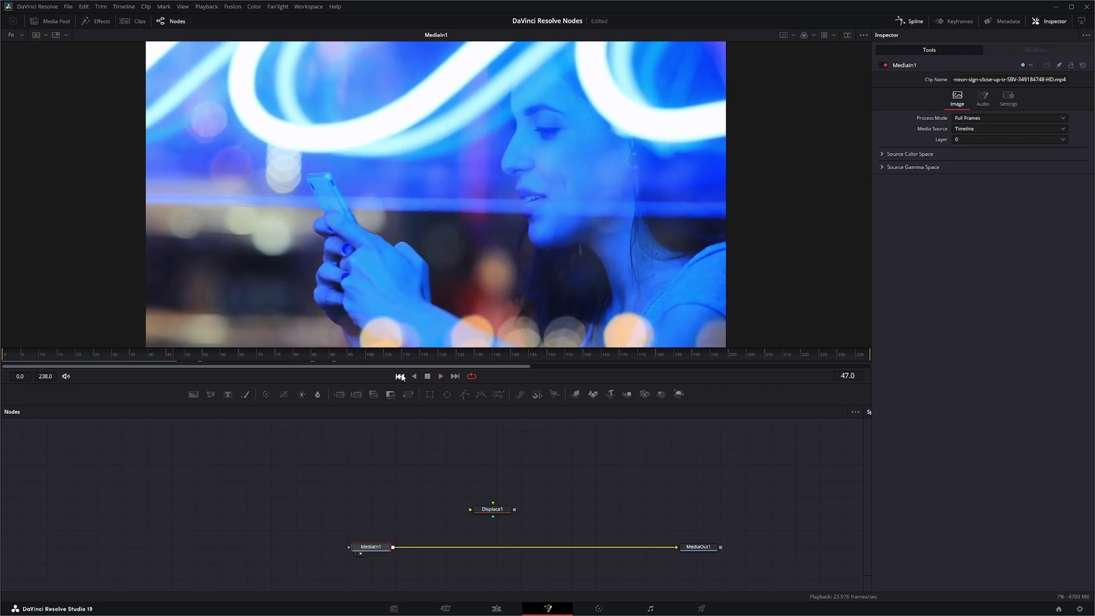
{"action": "left_click", "coordinate": [400, 376]}
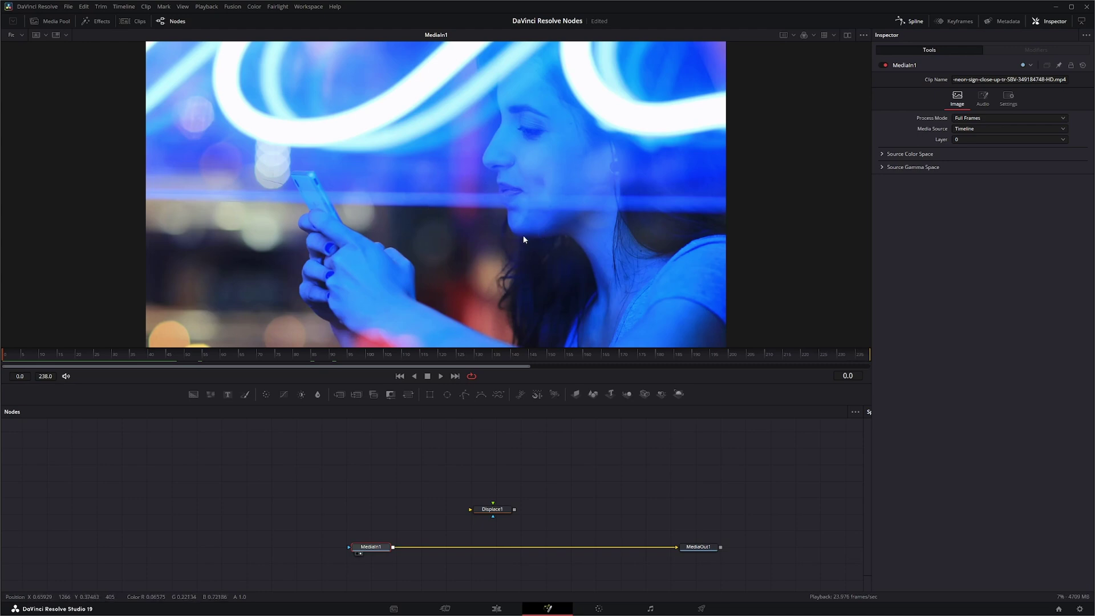
Drop Displace1 onto the MediaIn1–MediaOut1 link and play the composite from frame one
{"action": "left_click_drag", "start_coordinate": [492, 510], "coordinate": [535, 549]}
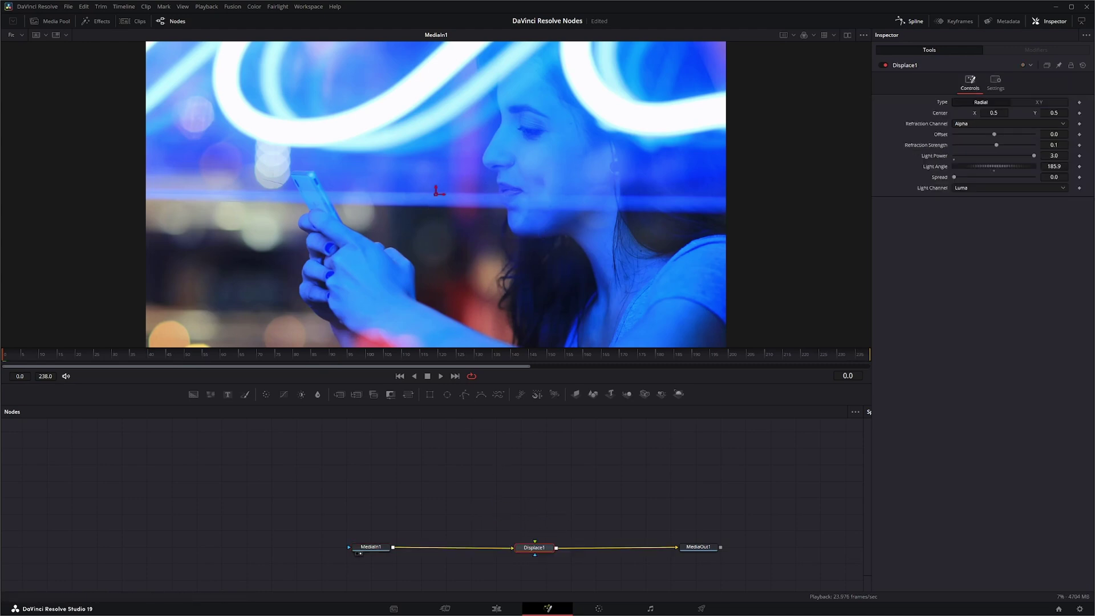
{"action": "left_click", "coordinate": [440, 375]}
{"action": "left_click", "coordinate": [399, 377]}
Add a MochaPro1 node via the tool search ('moch') and connect MediaIn1's output into it
{"action": "left_click", "coordinate": [377, 519]}
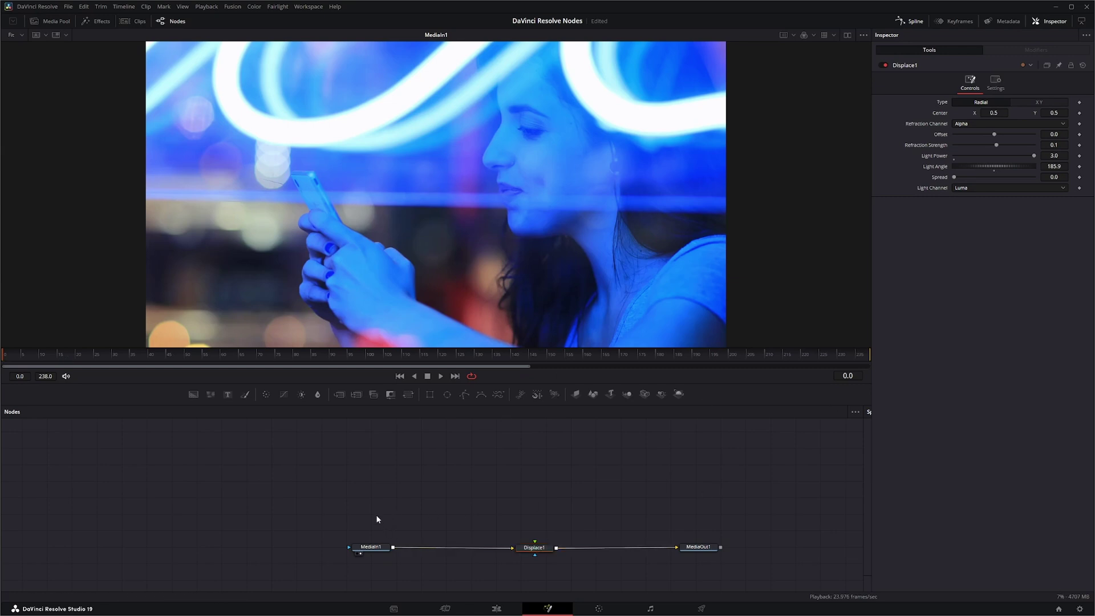
{"action": "key", "text": "shift+space"}
{"action": "type", "text": "bitm"}
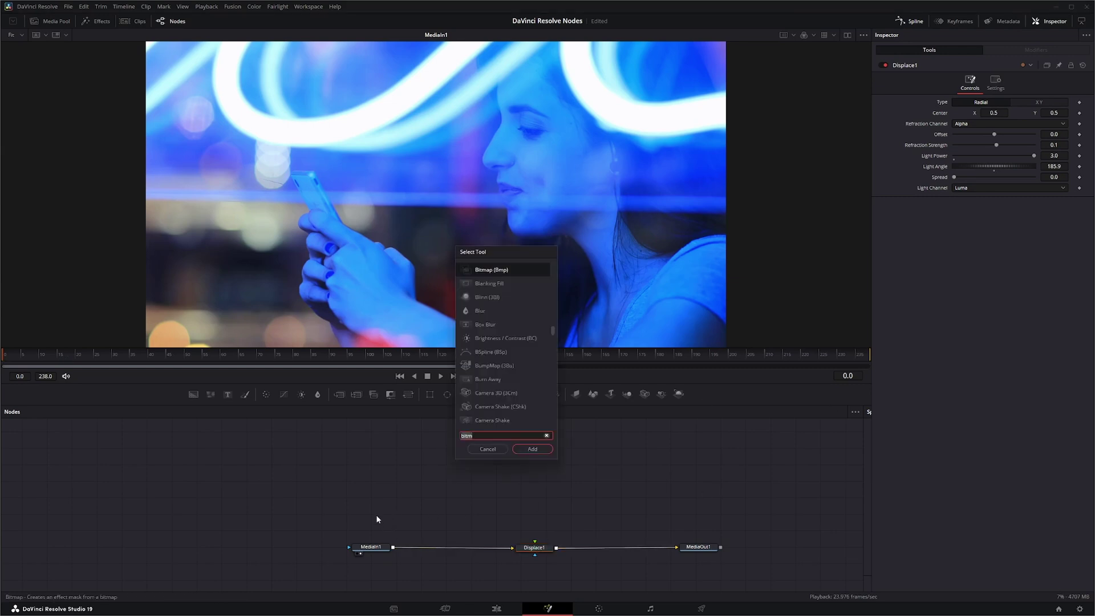
{"action": "key", "text": "BackSpace"}
{"action": "key", "text": "BackSpace"}
{"action": "key", "text": "BackSpace"}
{"action": "key", "text": "BackSpace"}
{"action": "type", "text": "moch"}
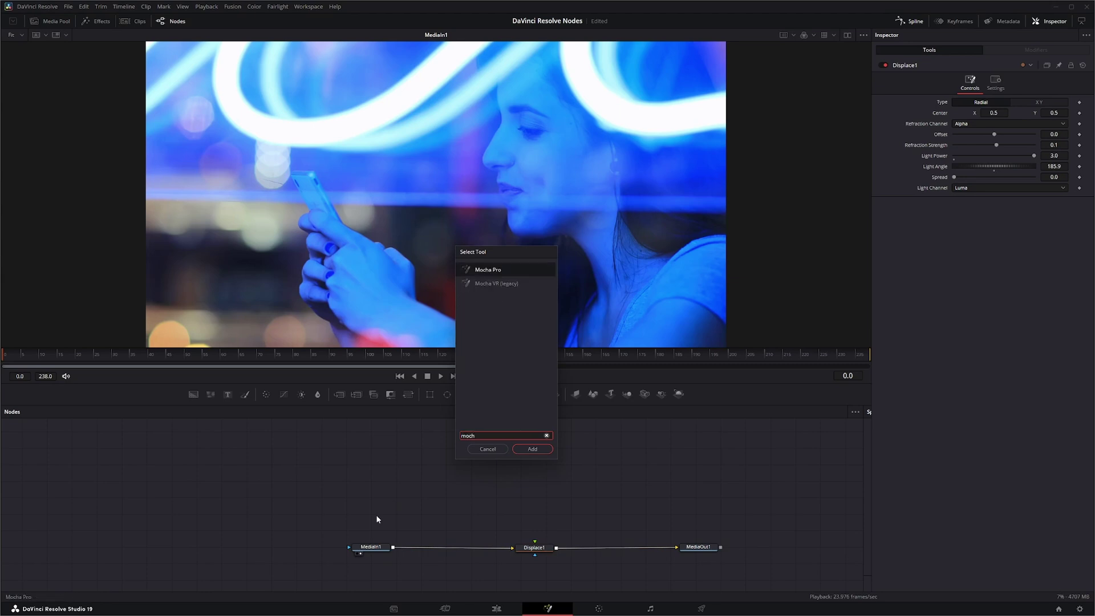
{"action": "key", "text": "Return"}
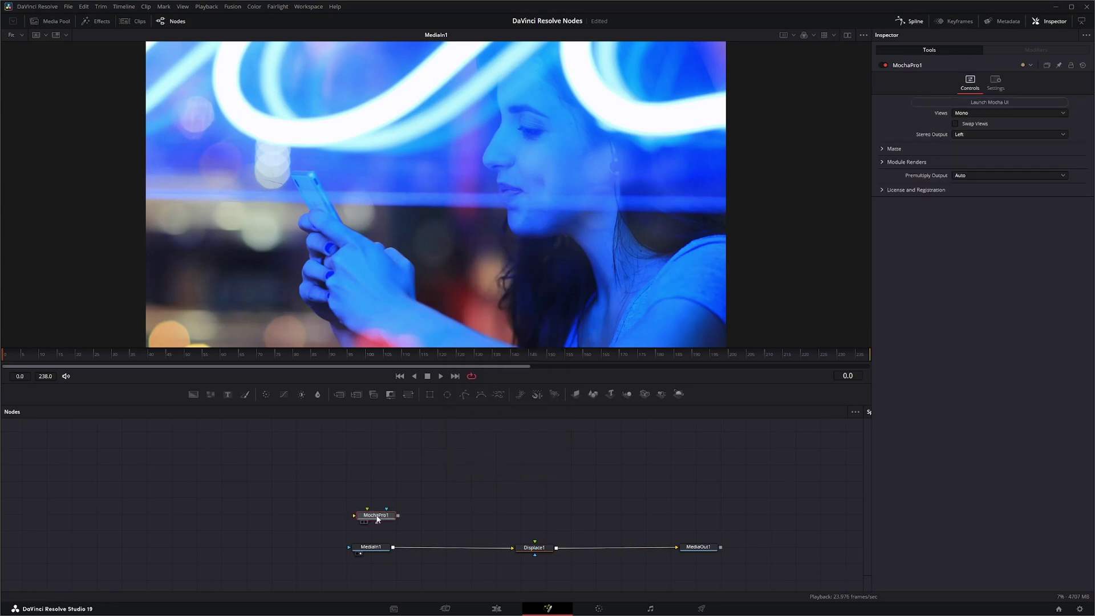
{"action": "left_click_drag", "start_coordinate": [377, 518], "coordinate": [446, 515]}
{"action": "left_click_drag", "start_coordinate": [393, 546], "coordinate": [432, 512]}
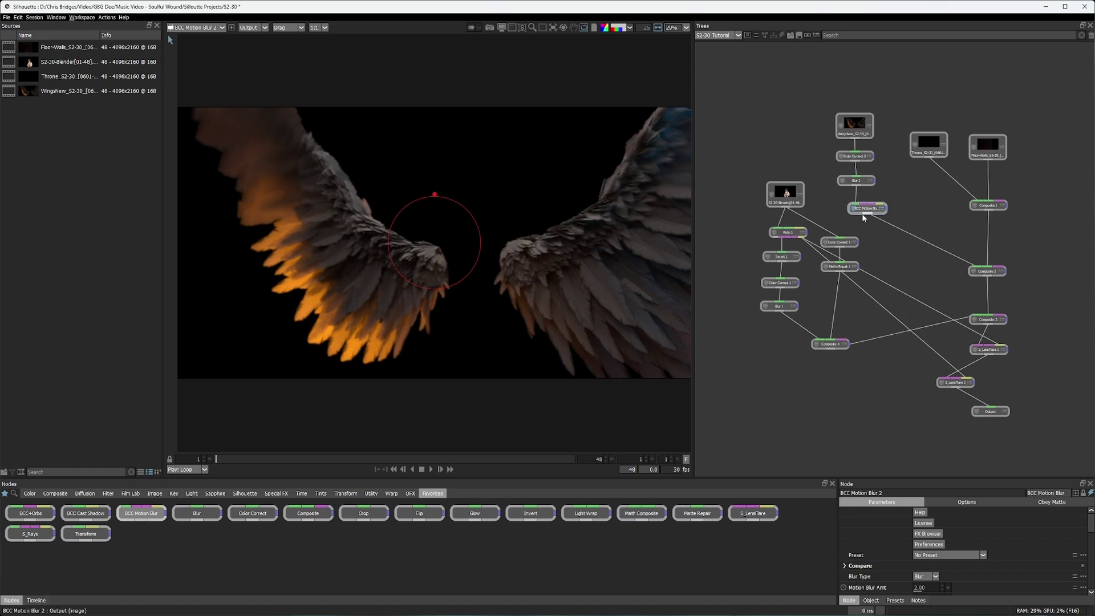
Display the comp's final Output node in the viewer and scrub to an early frame
{"action": "left_click", "coordinate": [993, 413]}
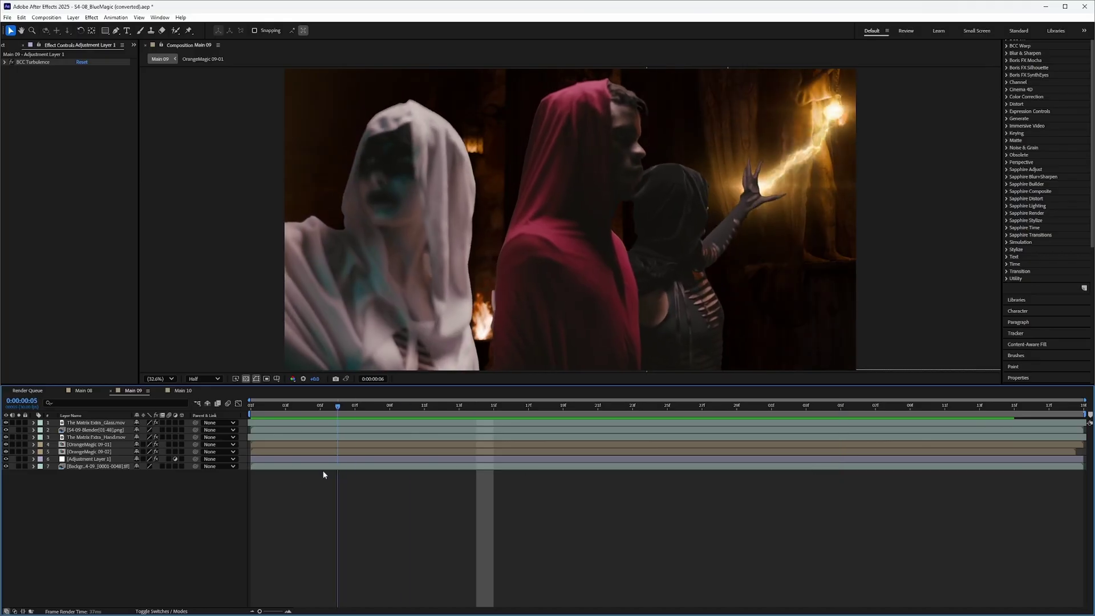
{"action": "left_click_drag", "start_coordinate": [325, 473], "coordinate": [252, 481]}
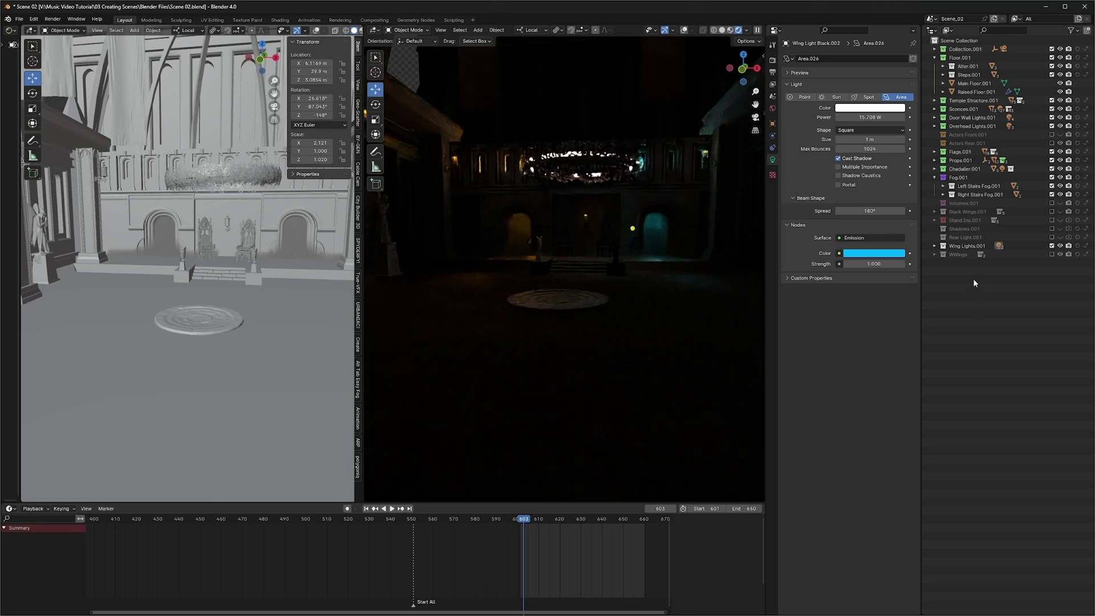
{"action": "left_click", "coordinate": [965, 255]}
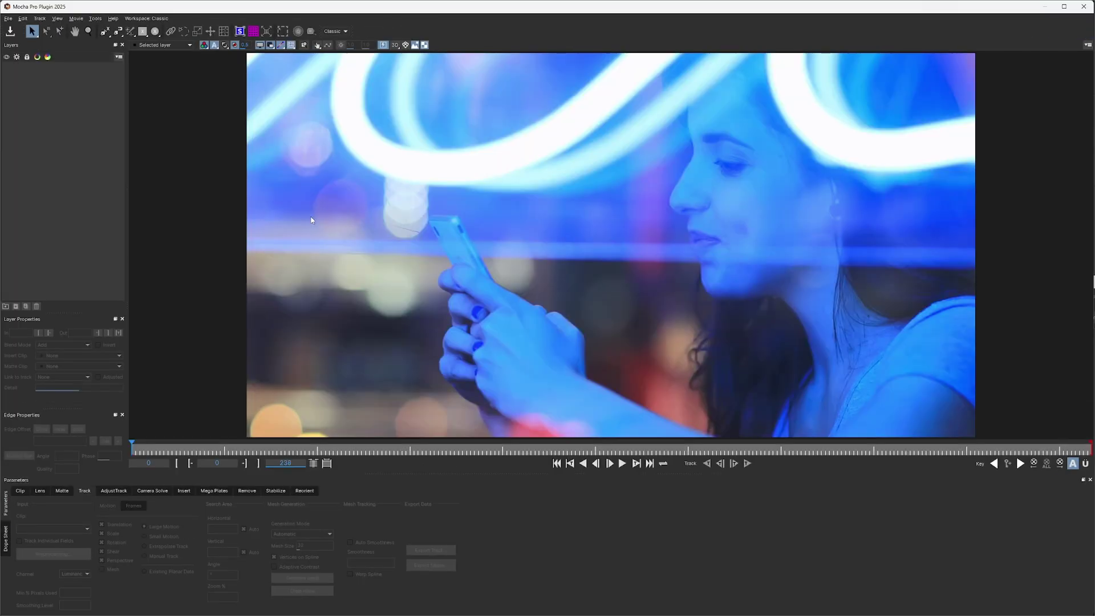
Draw a closed four-point X-Spline shape around the upper neon tube in Mocha Pro
{"action": "left_click", "coordinate": [104, 31]}
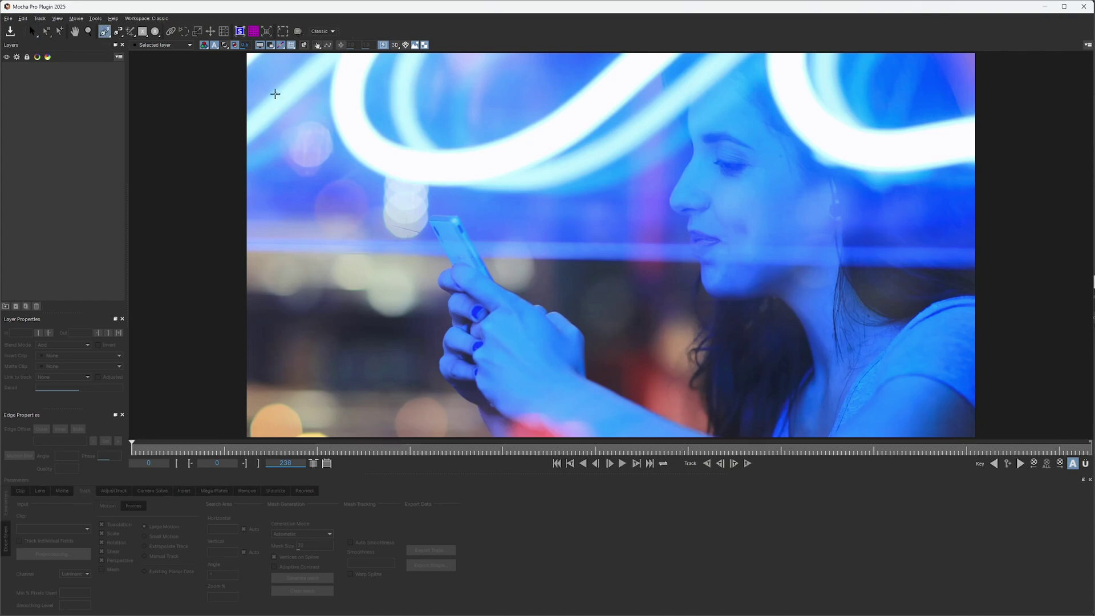
{"action": "left_click", "coordinate": [281, 79]}
{"action": "left_click", "coordinate": [282, 119]}
{"action": "left_click", "coordinate": [598, 124]}
{"action": "left_click", "coordinate": [625, 123]}
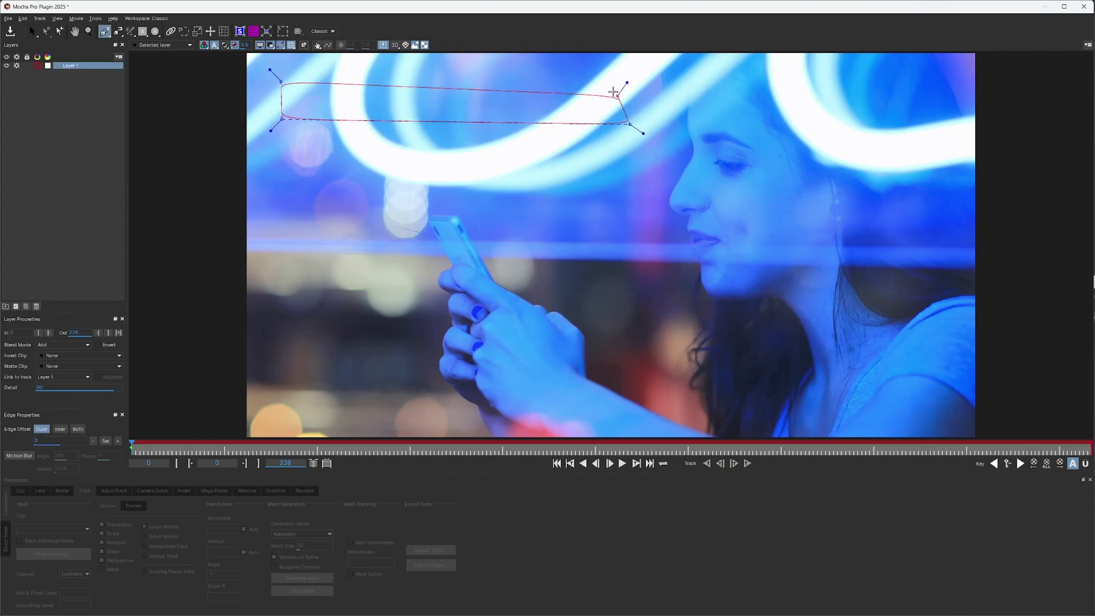
{"action": "right_click", "coordinate": [592, 71]}
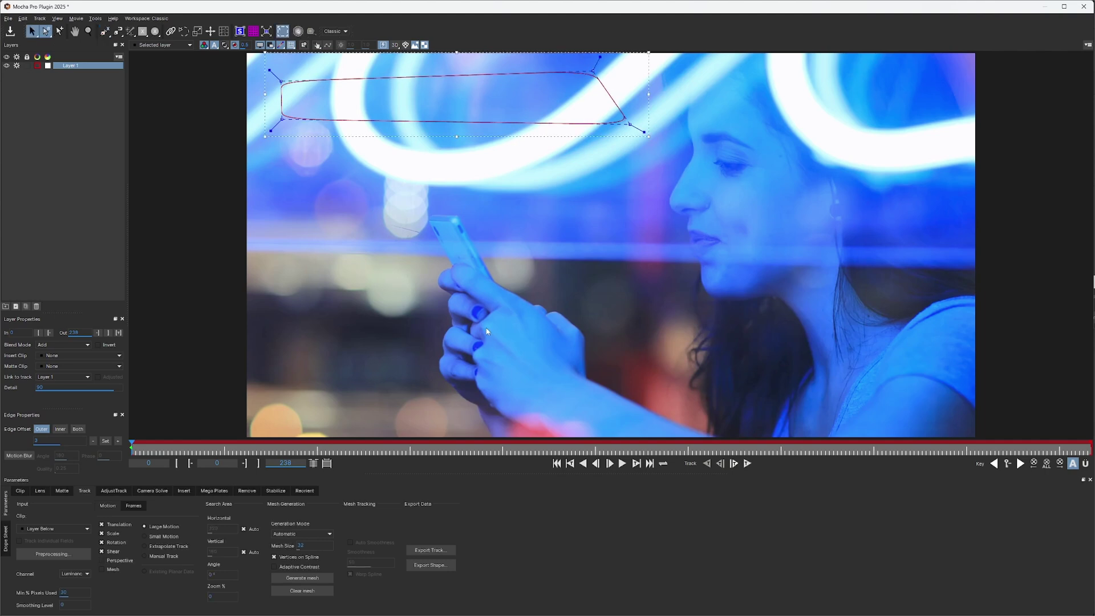
Track the shape forward through the clip, copy it as Fusion Tracker Data, and save the Mocha project
{"action": "left_click_drag", "start_coordinate": [131, 447], "coordinate": [5, 467]}
{"action": "left_click", "coordinate": [747, 463]}
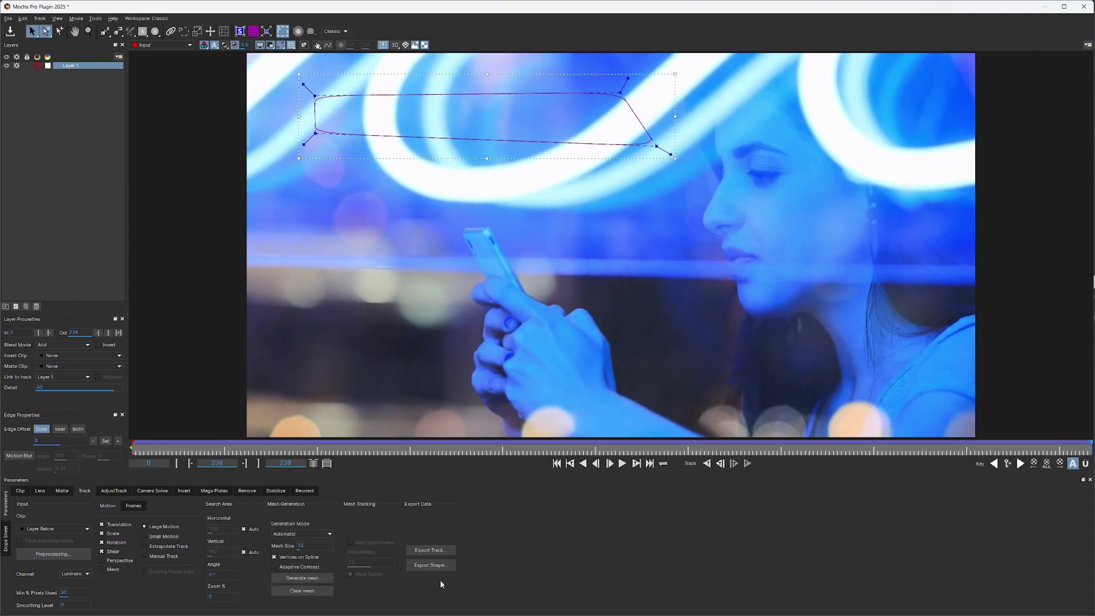
{"action": "left_click", "coordinate": [434, 551]}
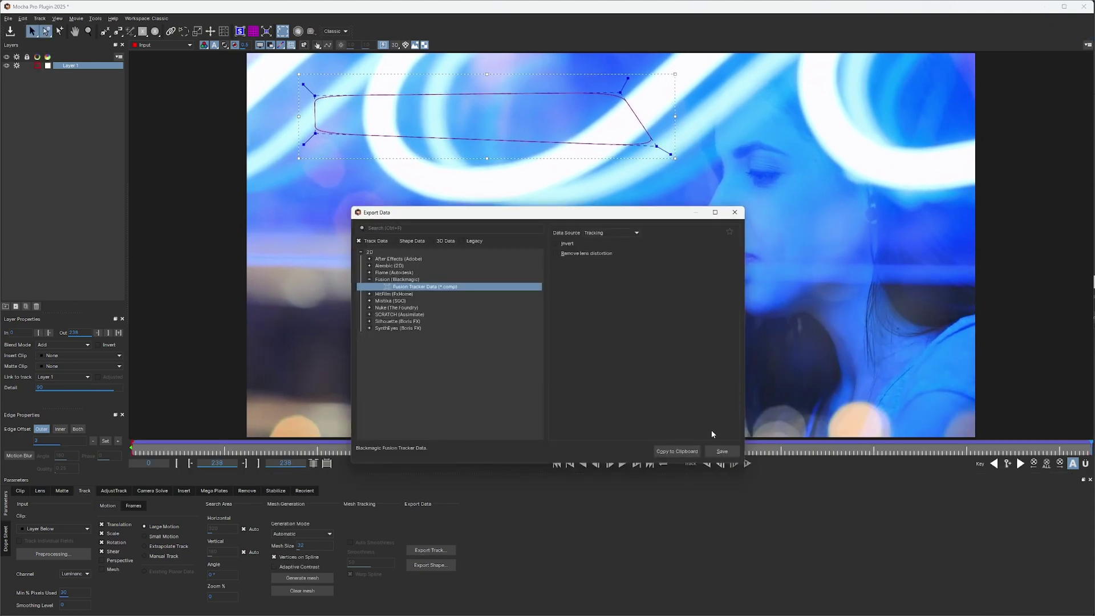
{"action": "left_click", "coordinate": [677, 451]}
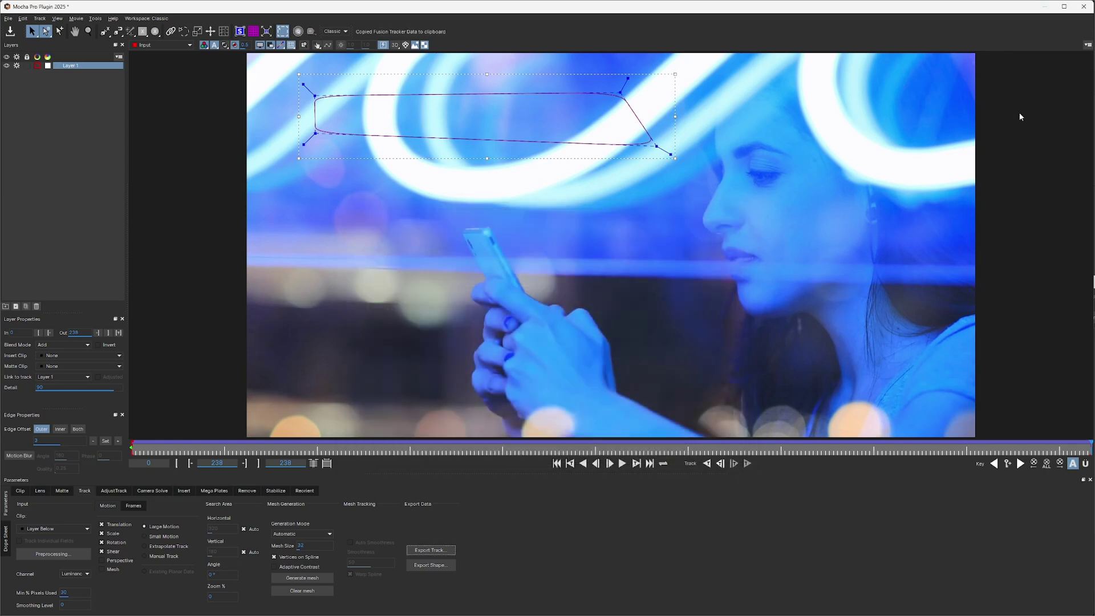
{"action": "left_click", "coordinate": [10, 31]}
Close Mocha, paste the tracker data as Tracker1, and delete the extra Loader1 node
{"action": "left_click", "coordinate": [1084, 6]}
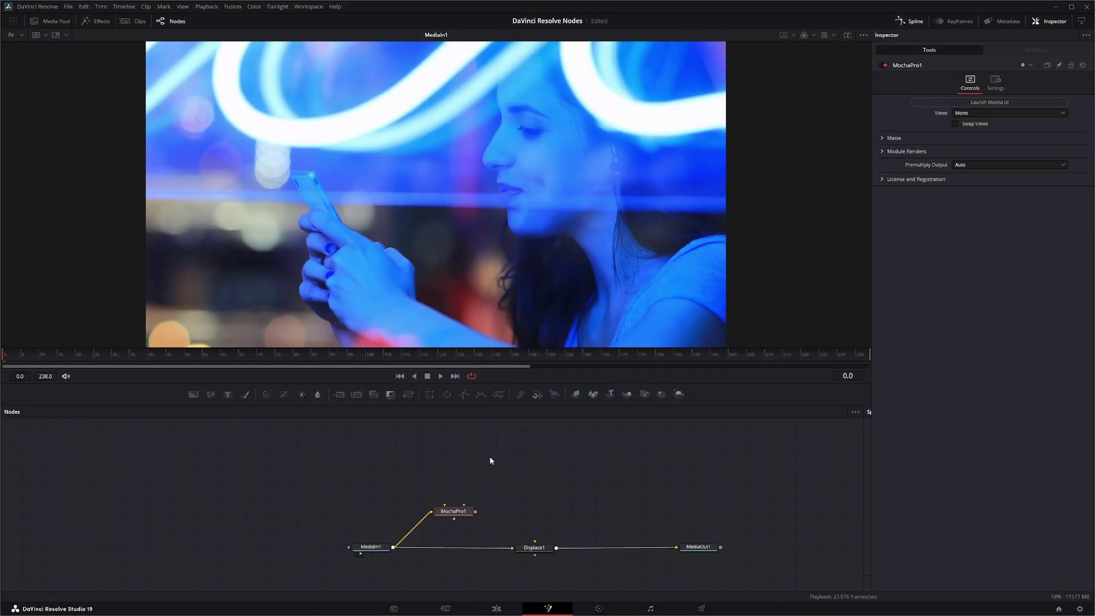
{"action": "key", "text": "ctrl+v"}
{"action": "left_click", "coordinate": [377, 488]}
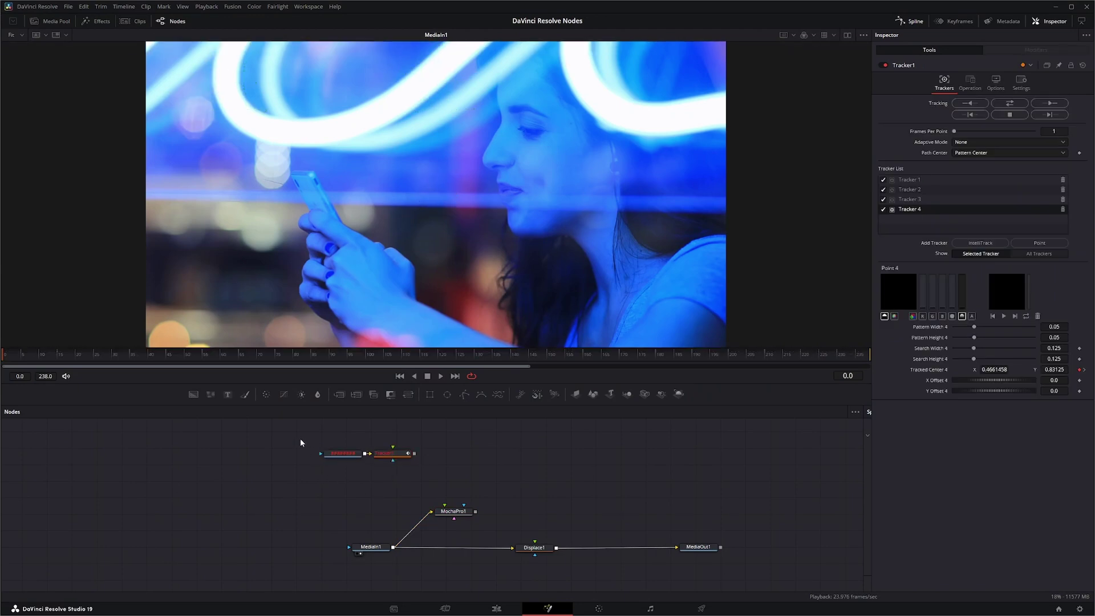
{"action": "left_click_drag", "start_coordinate": [300, 443], "coordinate": [341, 481]}
{"action": "key", "text": "Delete"}
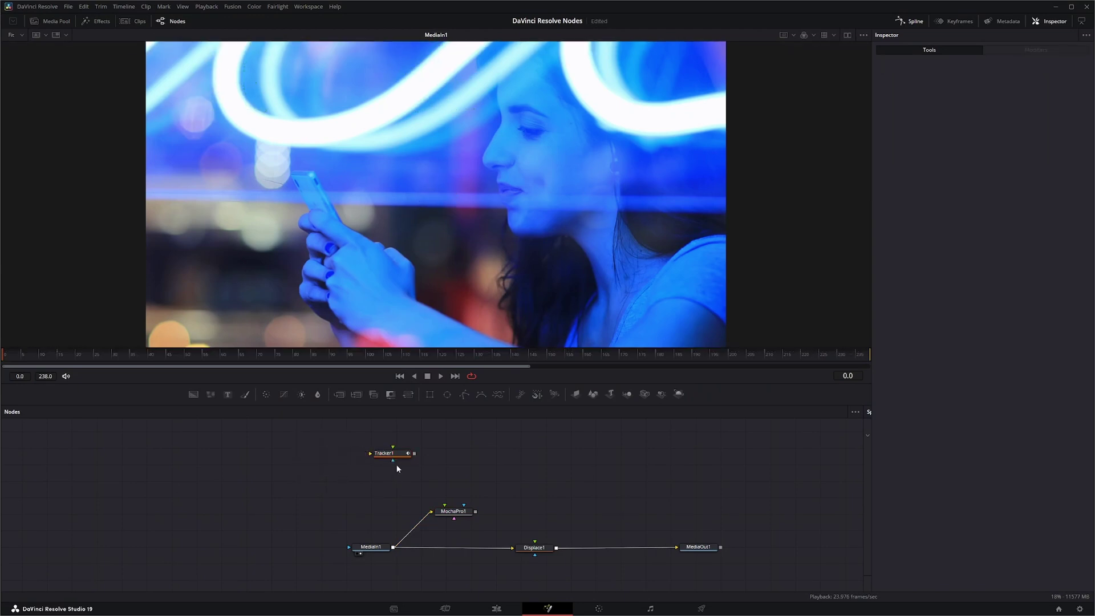
Delete MochaPro1, place Tracker1 above the main chain, and show the Media Pool
{"action": "left_click_drag", "start_coordinate": [398, 456], "coordinate": [575, 466]}
{"action": "left_click_drag", "start_coordinate": [448, 520], "coordinate": [430, 493]}
{"action": "key", "text": "Delete"}
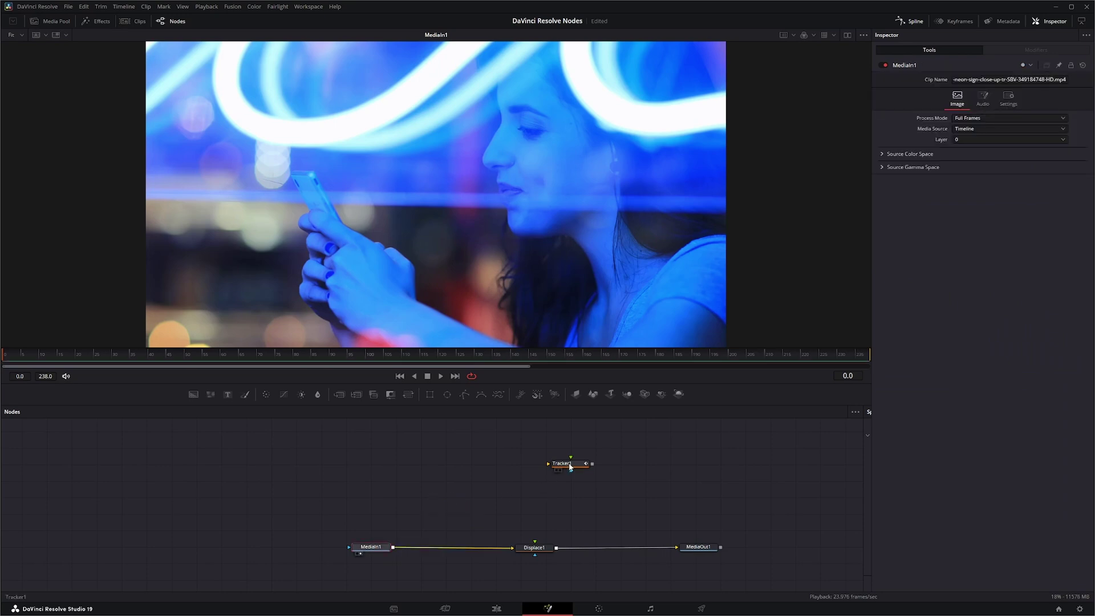
{"action": "left_click_drag", "start_coordinate": [570, 466], "coordinate": [457, 461]}
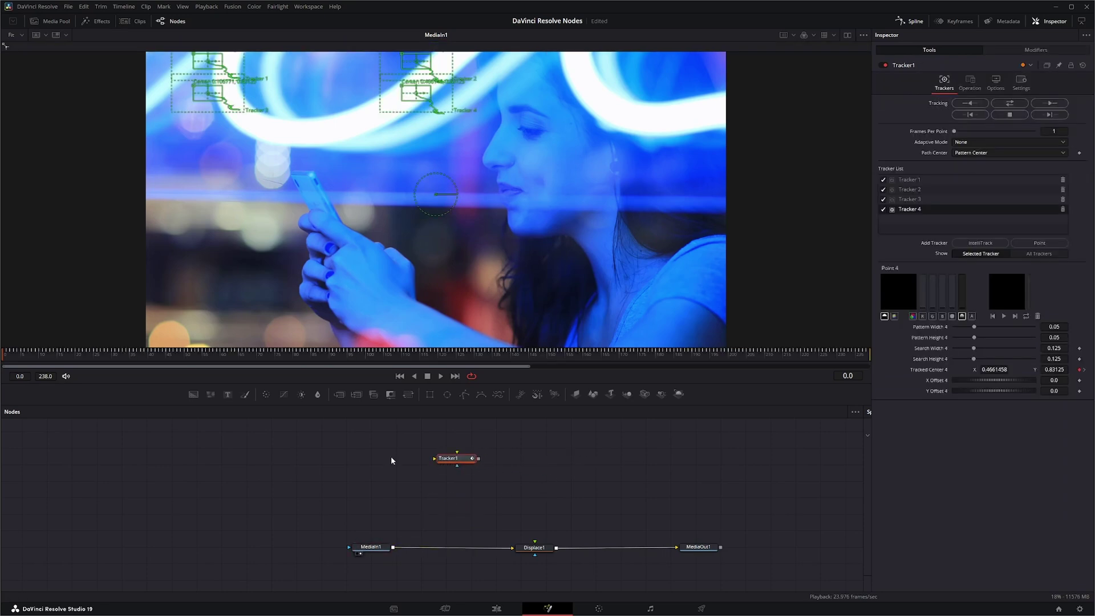
{"action": "left_click", "coordinate": [50, 21]}
Drop the rain-on-glass clip in as MediaIn2 and position it beside Tracker1 to feed it
{"action": "left_click_drag", "start_coordinate": [122, 98], "coordinate": [354, 483]}
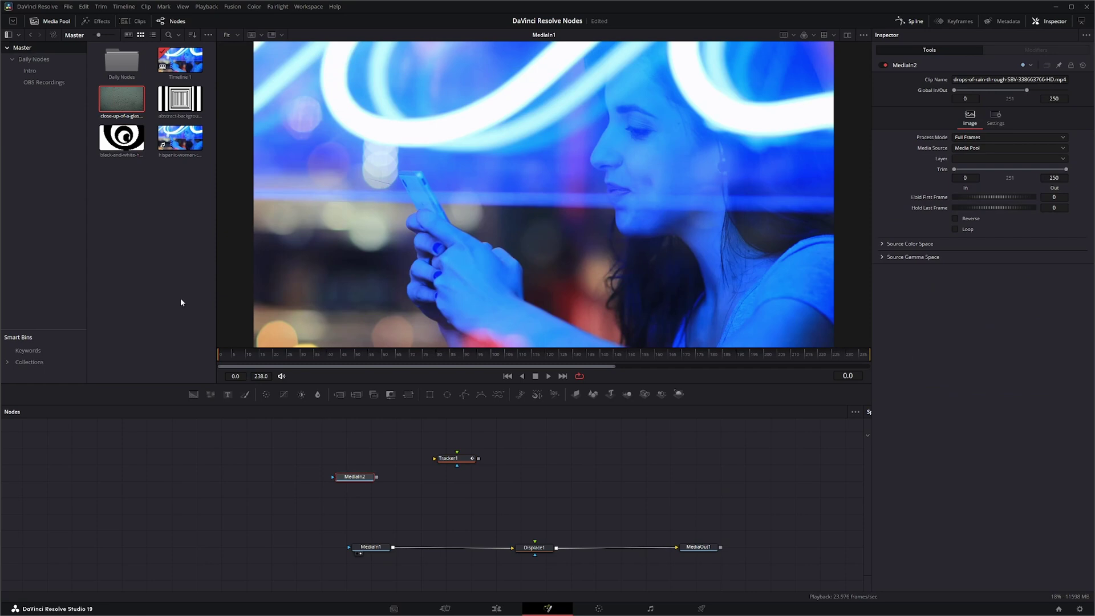
{"action": "left_click", "coordinate": [60, 22]}
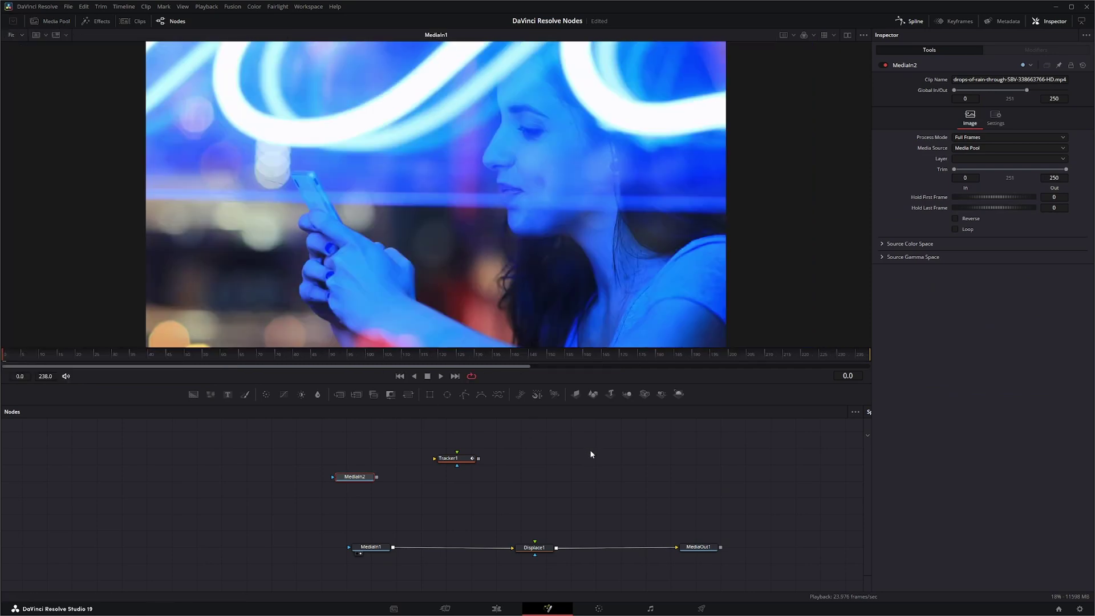
{"action": "left_click_drag", "start_coordinate": [351, 479], "coordinate": [434, 459]}
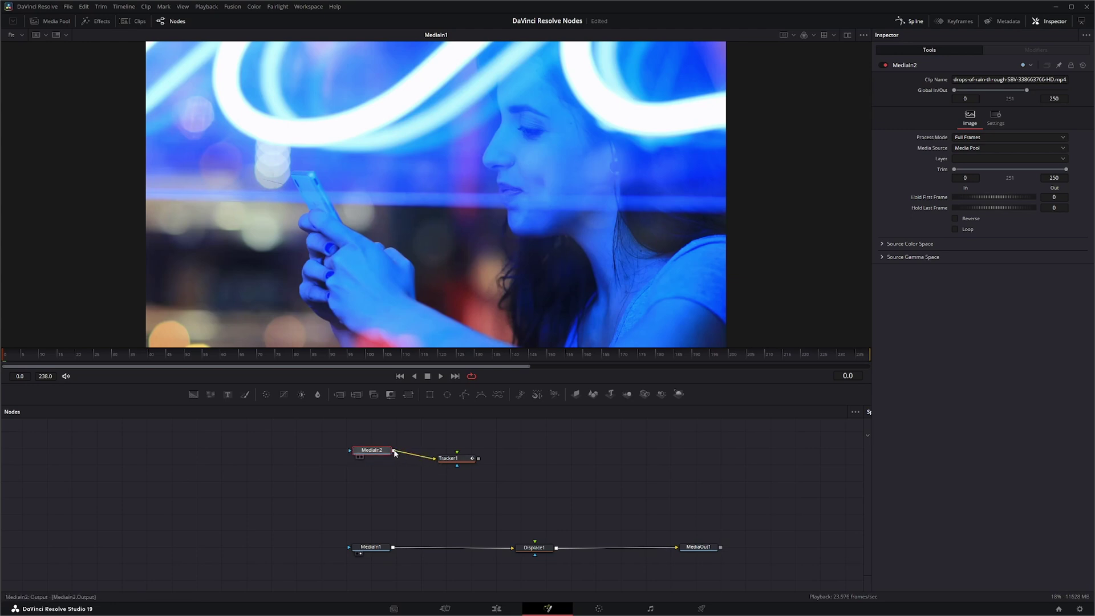
Set Tracker1's Operation to Match Move and its Merge to FG Only
{"action": "left_click", "coordinate": [455, 461]}
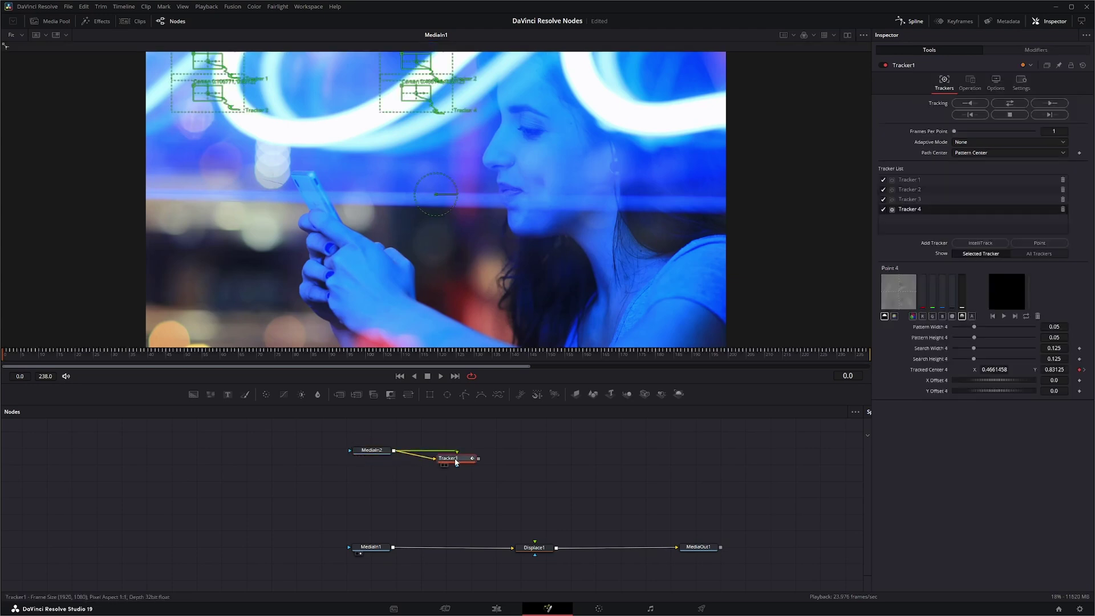
{"action": "key", "text": "1"}
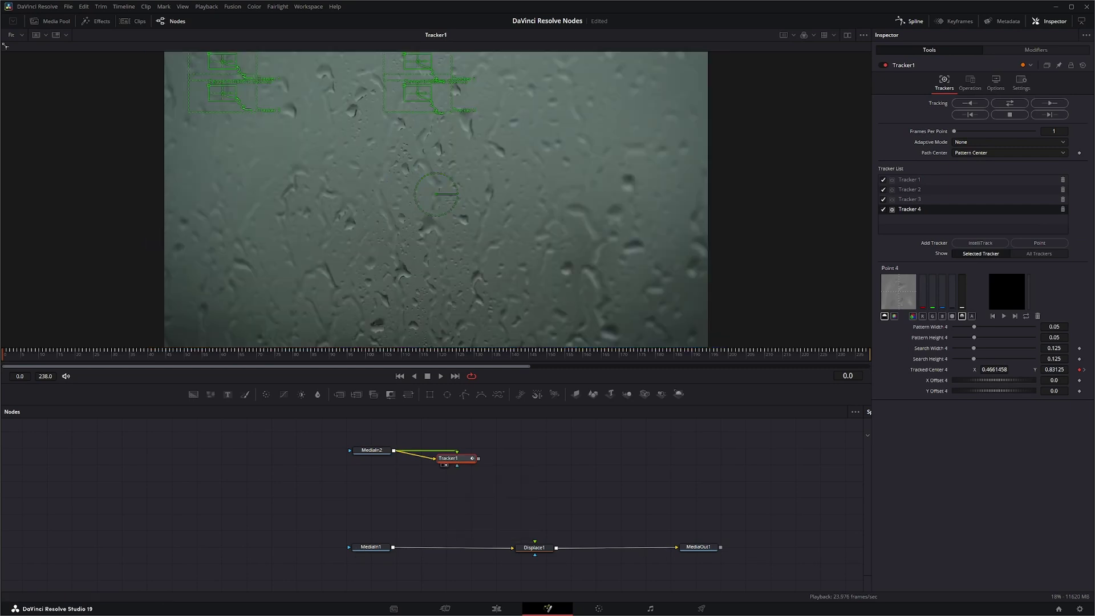
{"action": "left_click", "coordinate": [972, 79]}
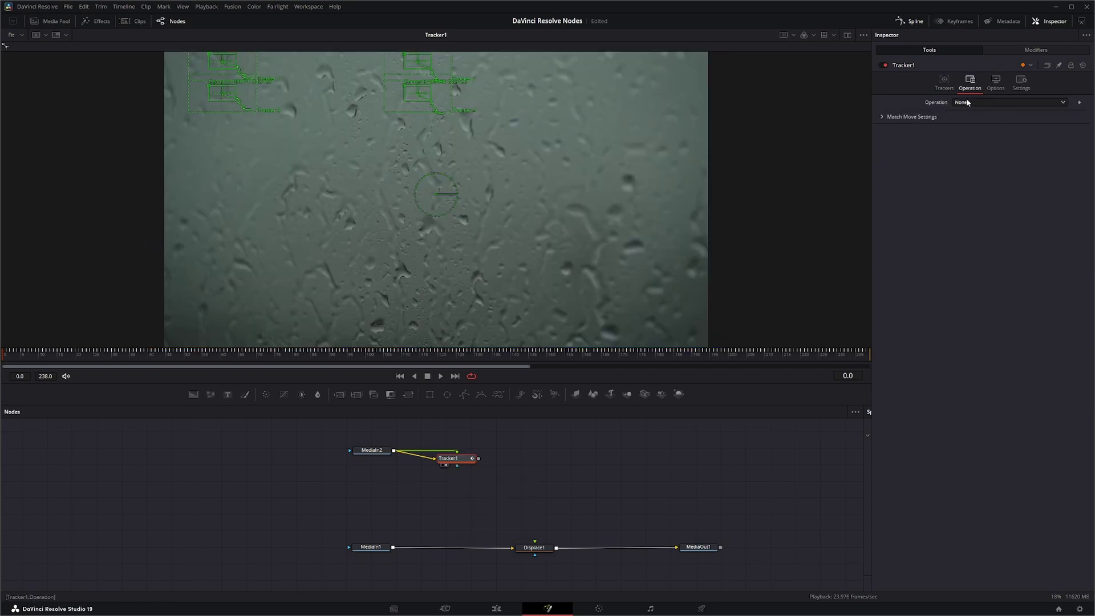
{"action": "left_click", "coordinate": [966, 100]}
{"action": "left_click", "coordinate": [982, 124]}
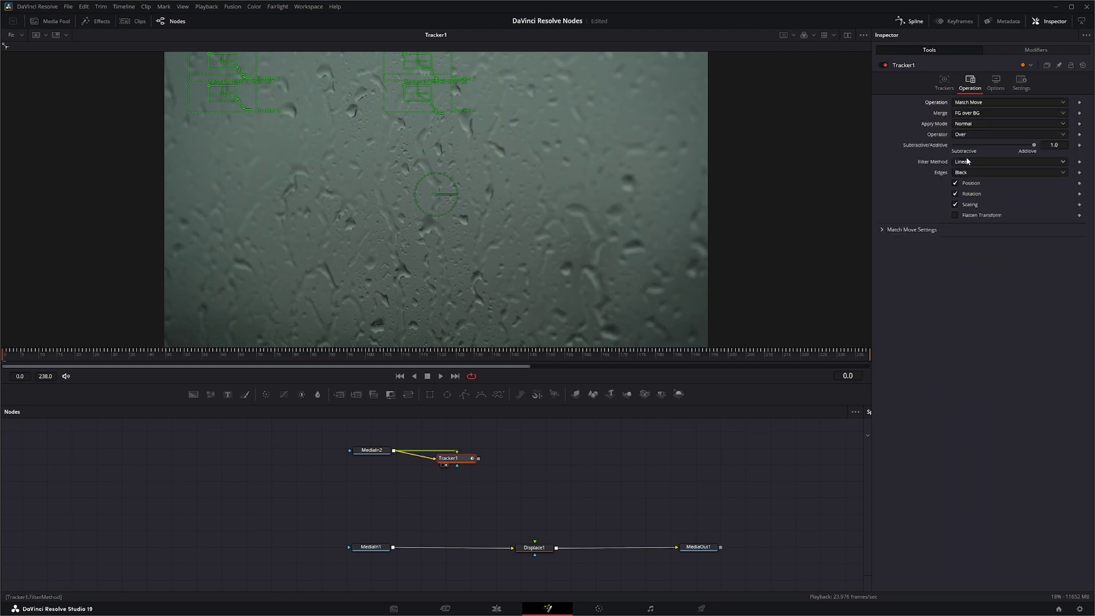
{"action": "left_click", "coordinate": [980, 116]}
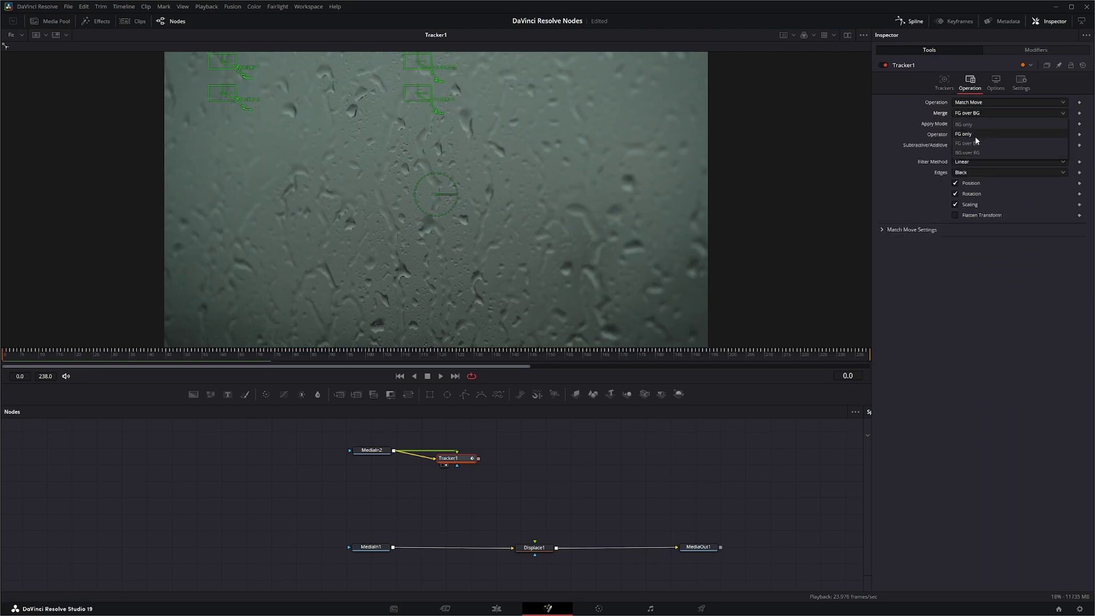
{"action": "left_click", "coordinate": [973, 134]}
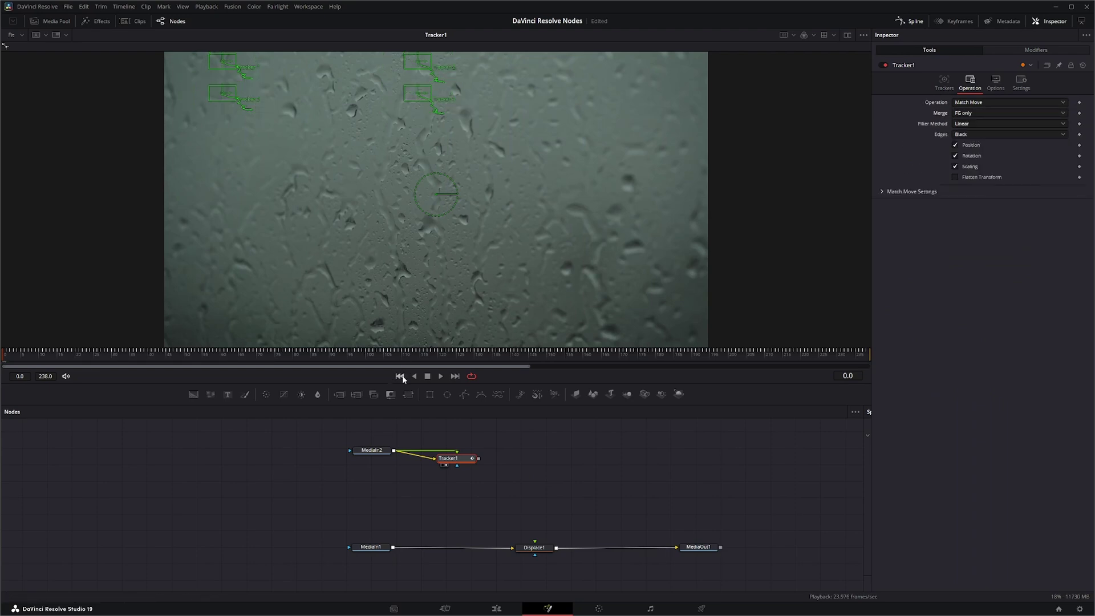
Play back to check the match move, then return to frame 0
{"action": "left_click", "coordinate": [441, 376]}
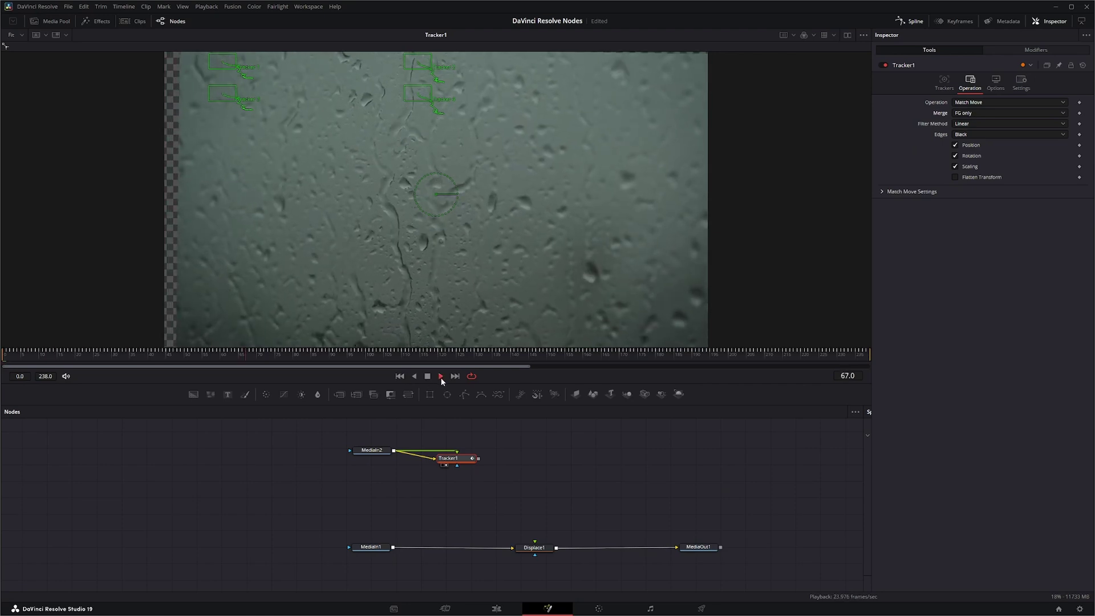
{"action": "left_click", "coordinate": [427, 376]}
{"action": "left_click", "coordinate": [399, 376]}
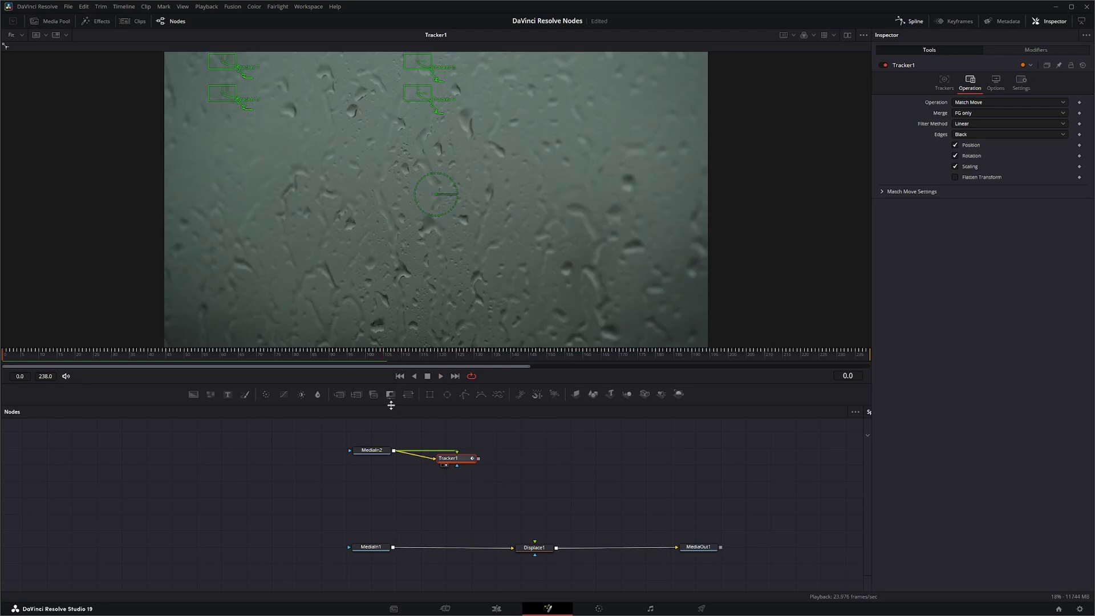
{"action": "left_click_drag", "start_coordinate": [458, 460], "coordinate": [467, 463]}
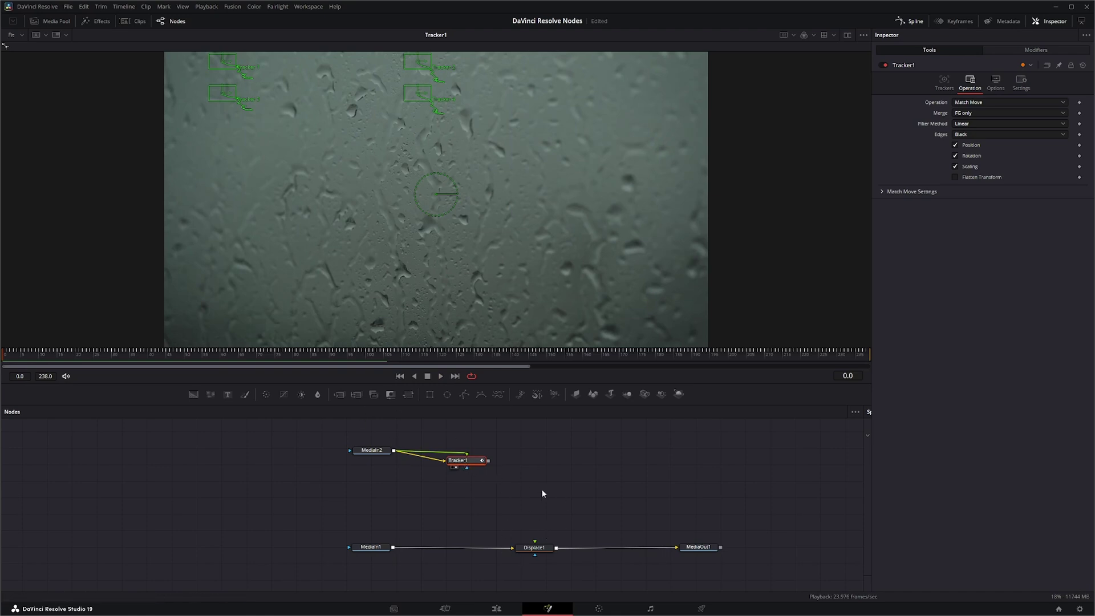
Add a Bitmap1 node fed by Tracker1, placed beneath it, and view its output
{"action": "key", "text": "shift+space"}
{"action": "type", "text": "bit"}
{"action": "key", "text": "Return"}
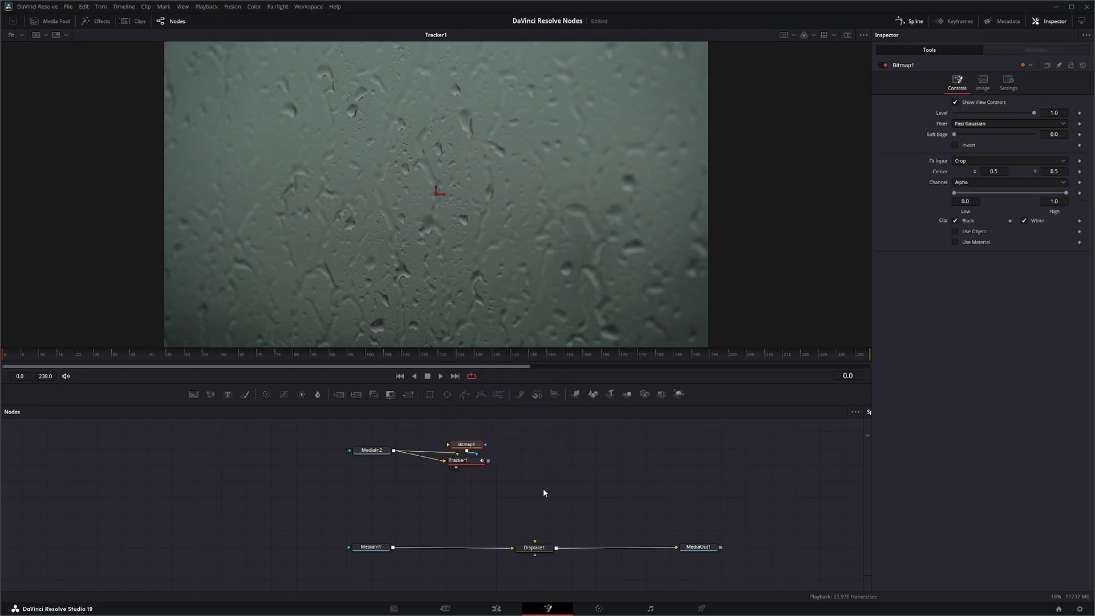
{"action": "left_click_drag", "start_coordinate": [468, 446], "coordinate": [504, 511]}
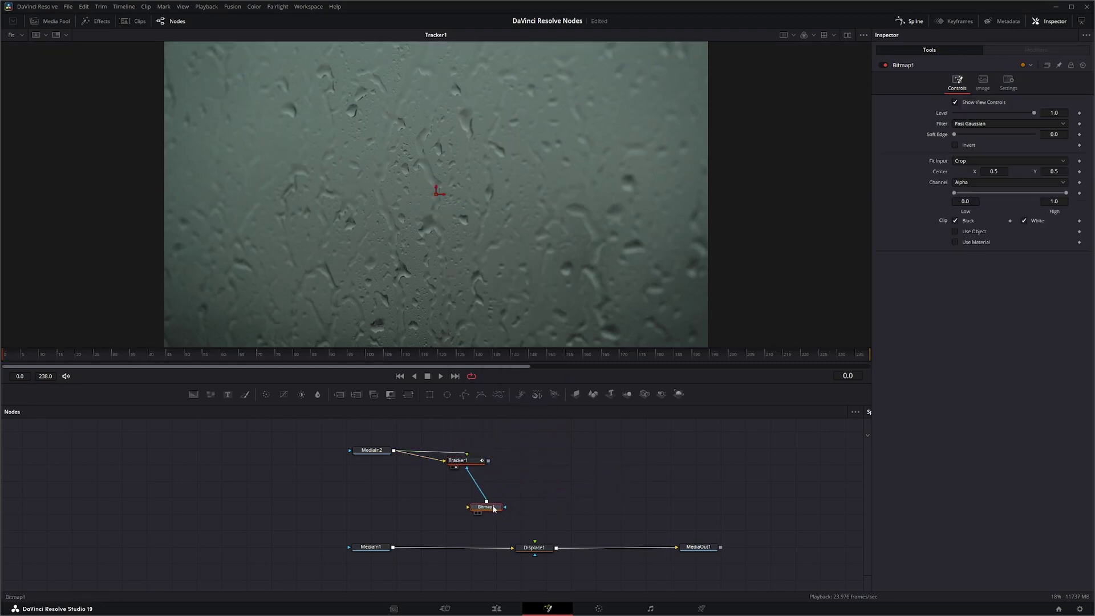
{"action": "left_click_drag", "start_coordinate": [489, 509], "coordinate": [467, 494]}
{"action": "key", "text": "1"}
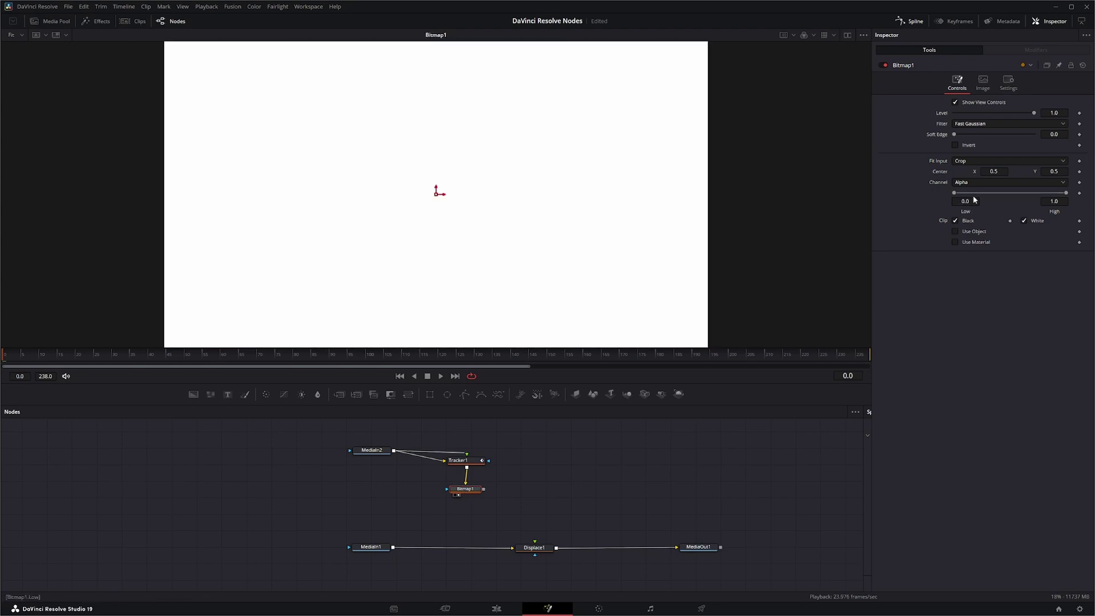
Set Bitmap1's Channel to Luminance with Low 0.288 and High 0.904, and connect it to Displace1
{"action": "left_click", "coordinate": [964, 180]}
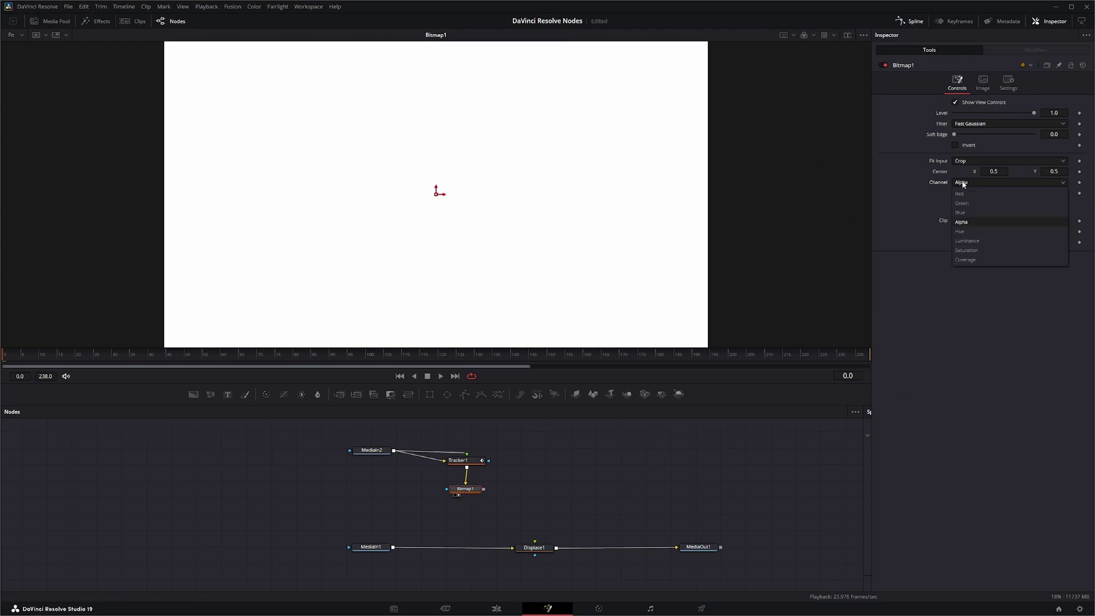
{"action": "left_click", "coordinate": [962, 240]}
{"action": "left_click_drag", "start_coordinate": [954, 193], "coordinate": [978, 198]}
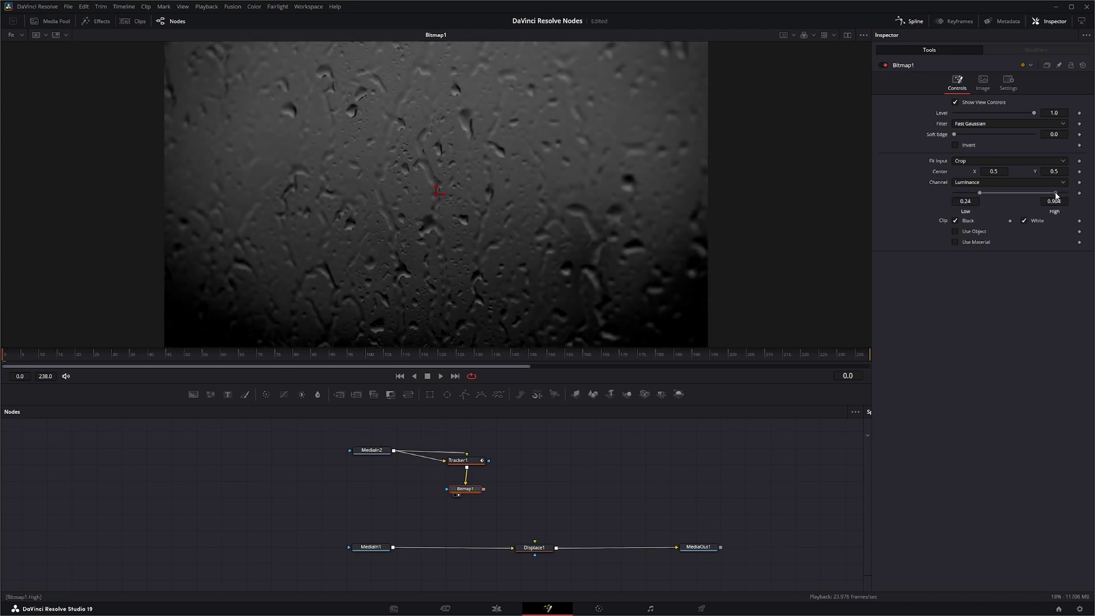
{"action": "left_click_drag", "start_coordinate": [980, 194], "coordinate": [984, 196]}
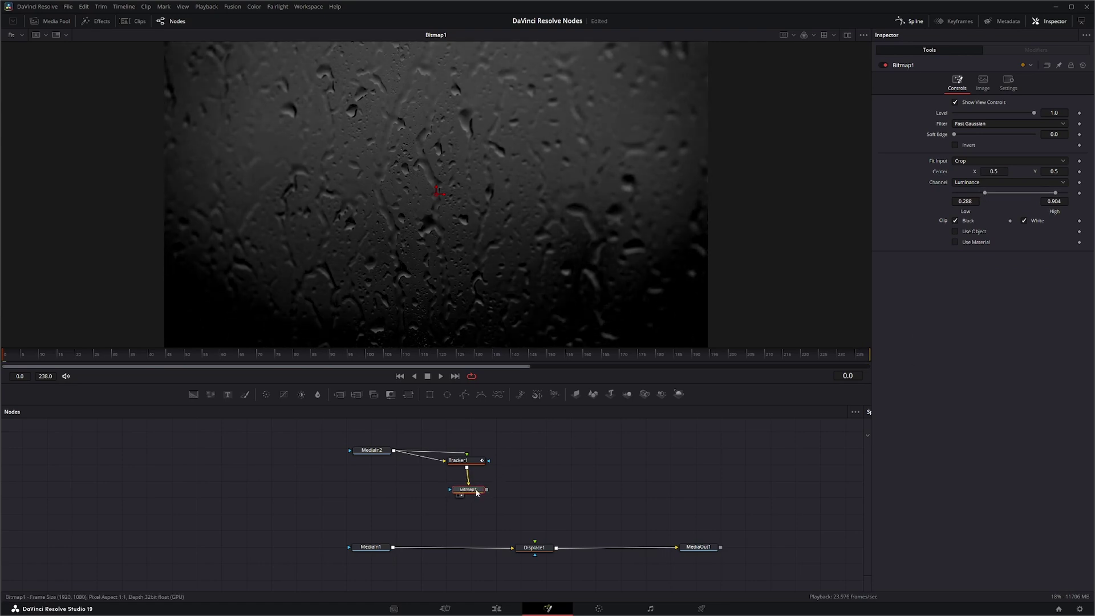
{"action": "left_click_drag", "start_coordinate": [476, 492], "coordinate": [475, 486]}
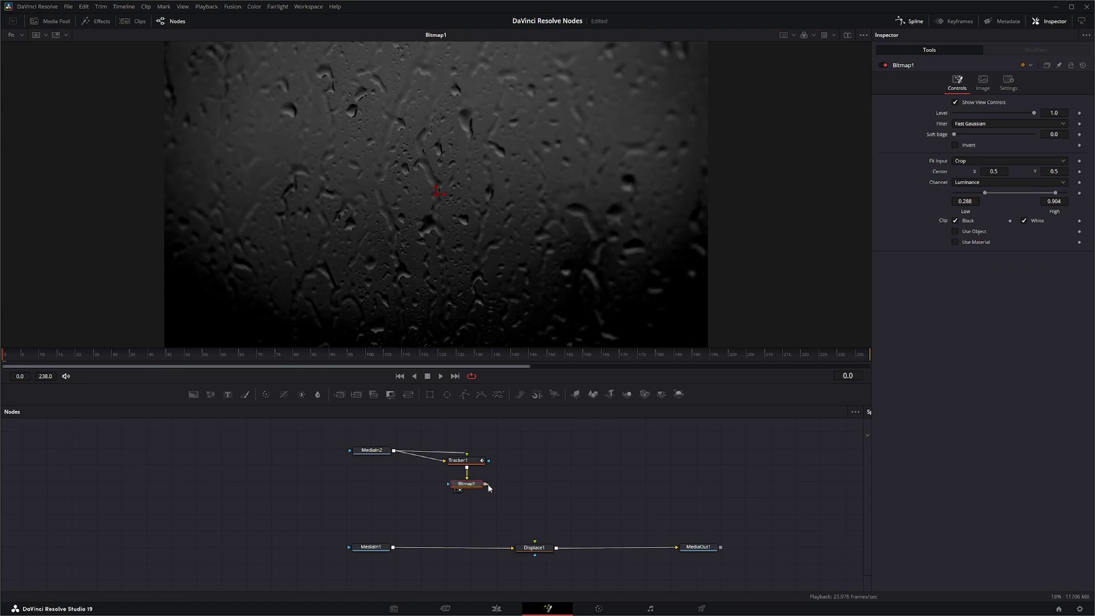
View Displace1's refracted neon result, play it back to review, and save the project
{"action": "left_click", "coordinate": [535, 548]}
{"action": "key", "text": "1"}
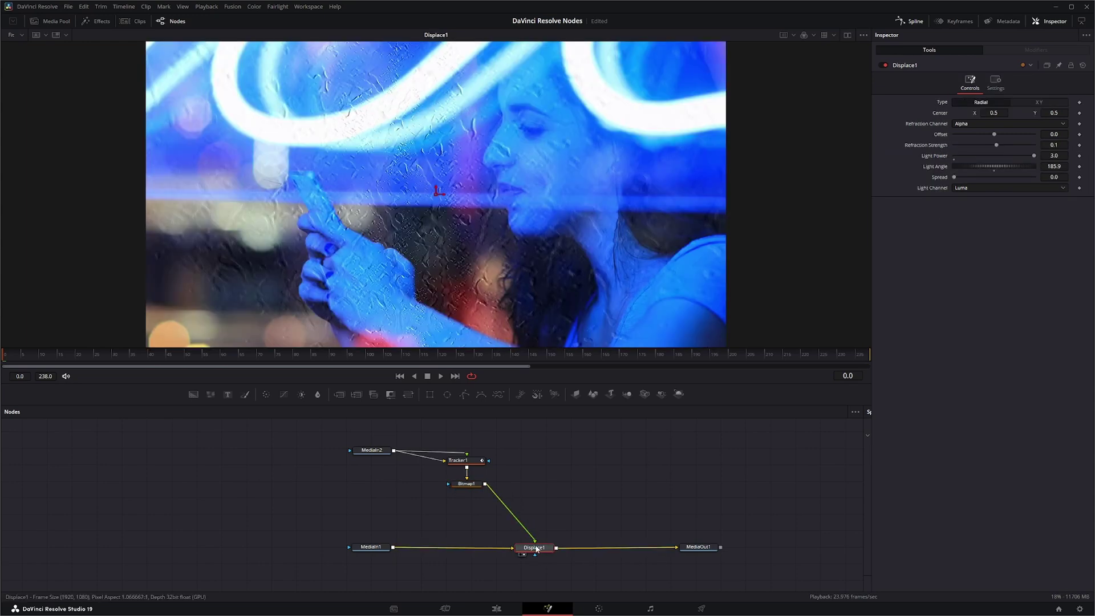
{"action": "left_click", "coordinate": [440, 376]}
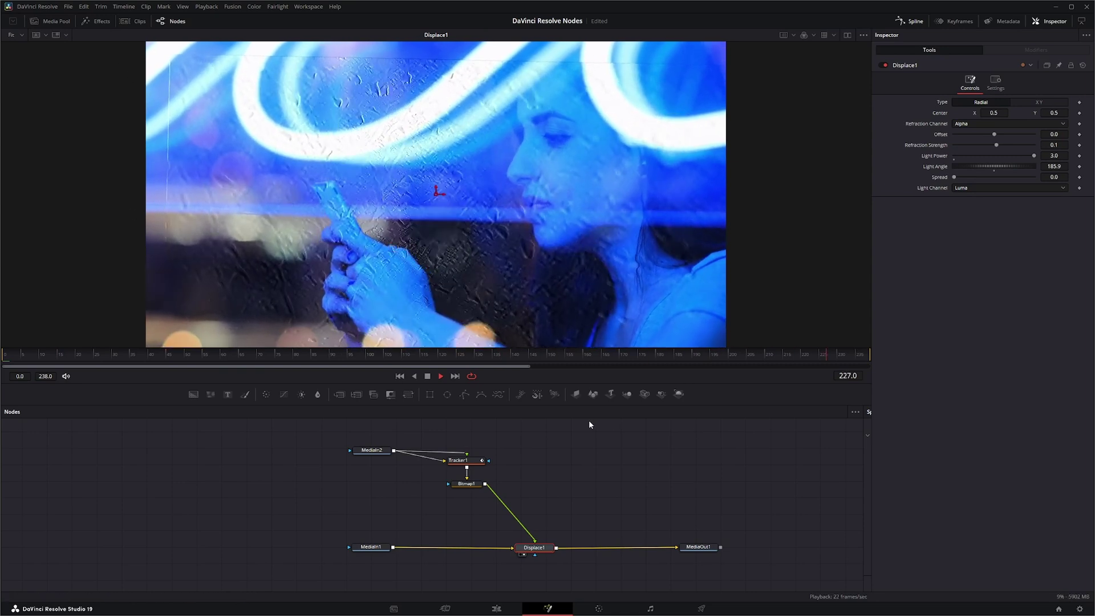
{"action": "left_click", "coordinate": [428, 377]}
{"action": "key", "text": "ctrl+z"}
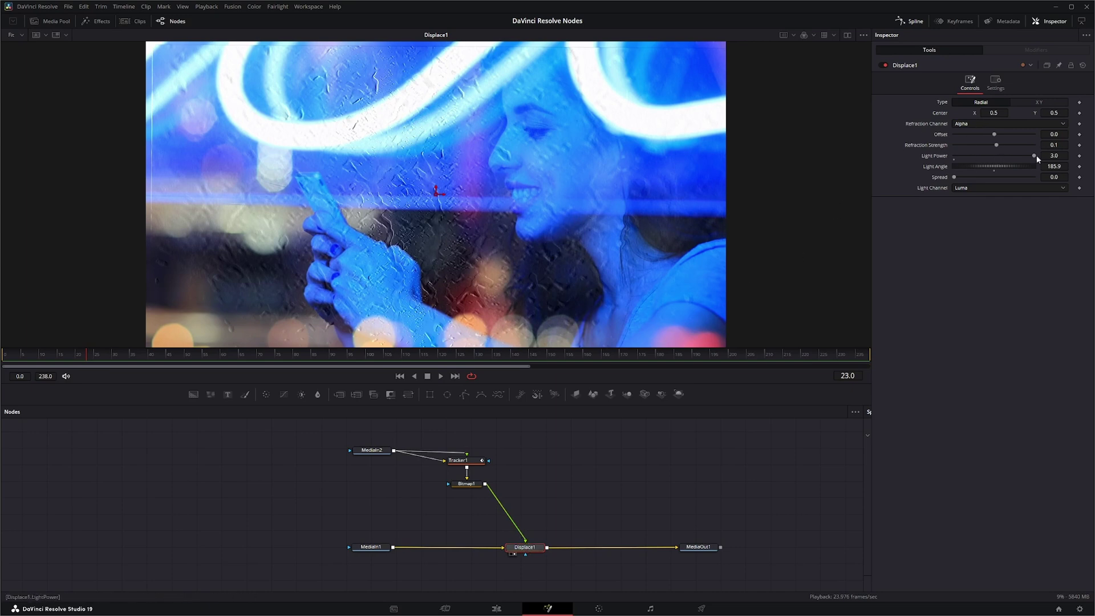
Lower Displace1's Light Power to 1.139 and raise Refraction Strength to 0.39 and Spread to 0.128
{"action": "left_click_drag", "start_coordinate": [1020, 159], "coordinate": [982, 165]}
{"action": "left_click", "coordinate": [441, 377]}
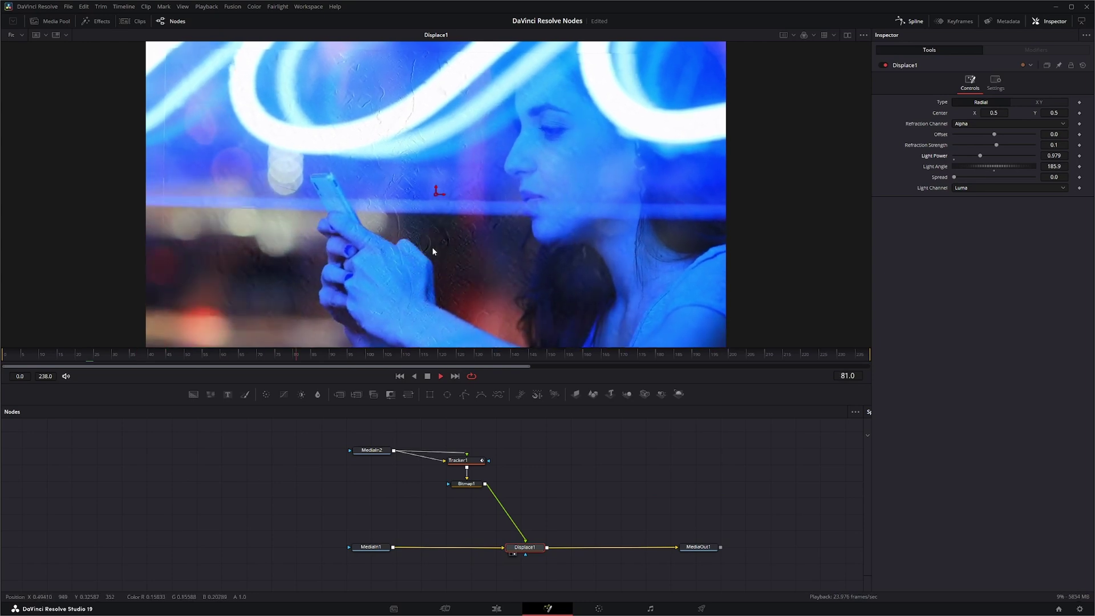
{"action": "scroll", "coordinate": [432, 251], "scroll_direction": "up", "scroll_amount": 2}
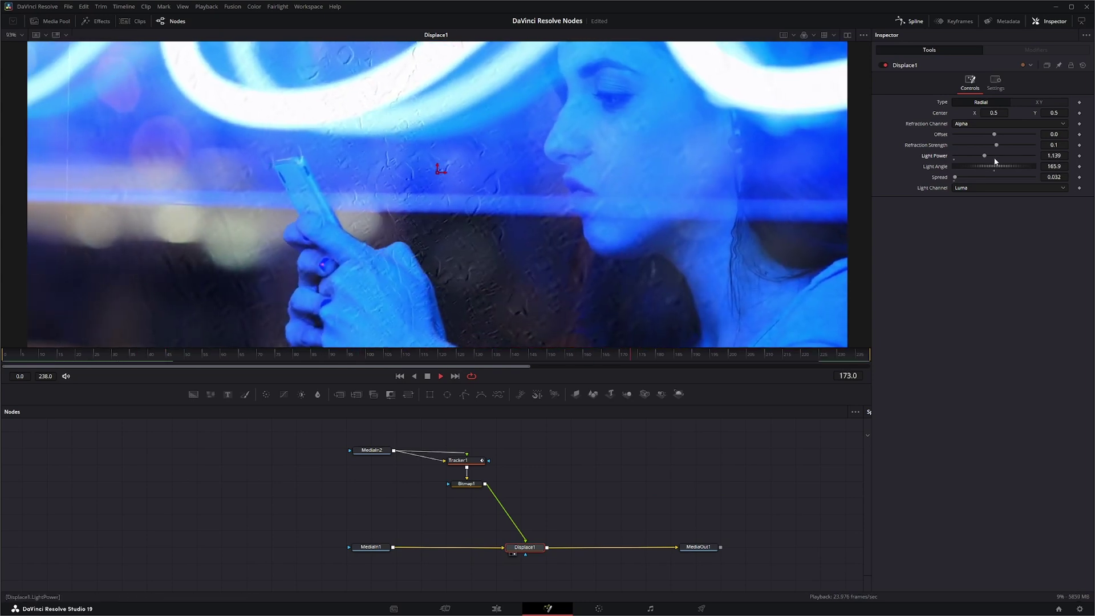
{"action": "left_click_drag", "start_coordinate": [996, 145], "coordinate": [1002, 146]}
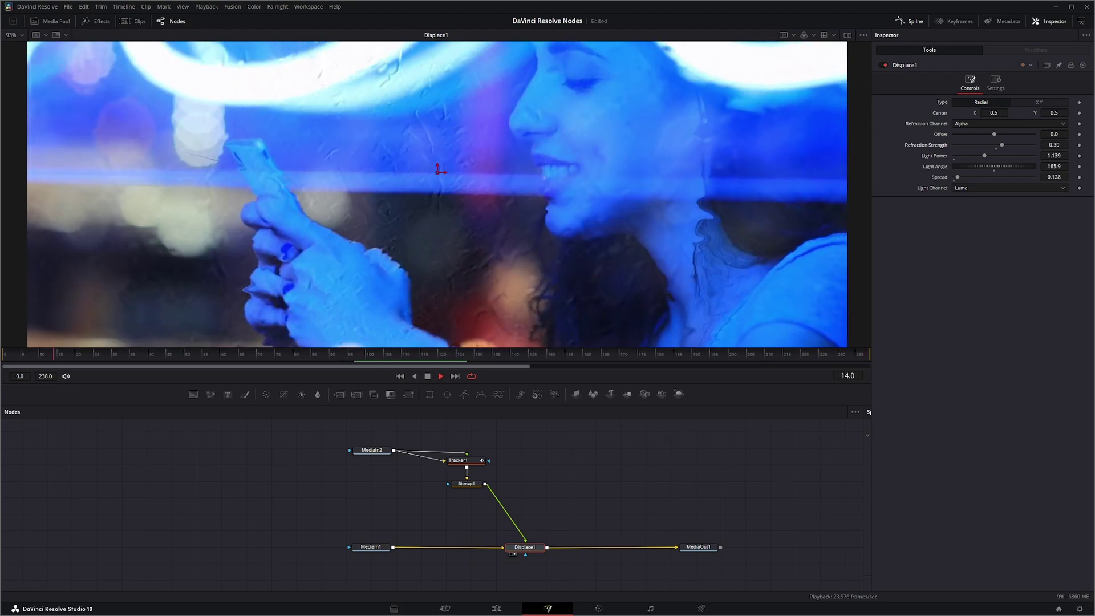
{"action": "left_click", "coordinate": [372, 549]}
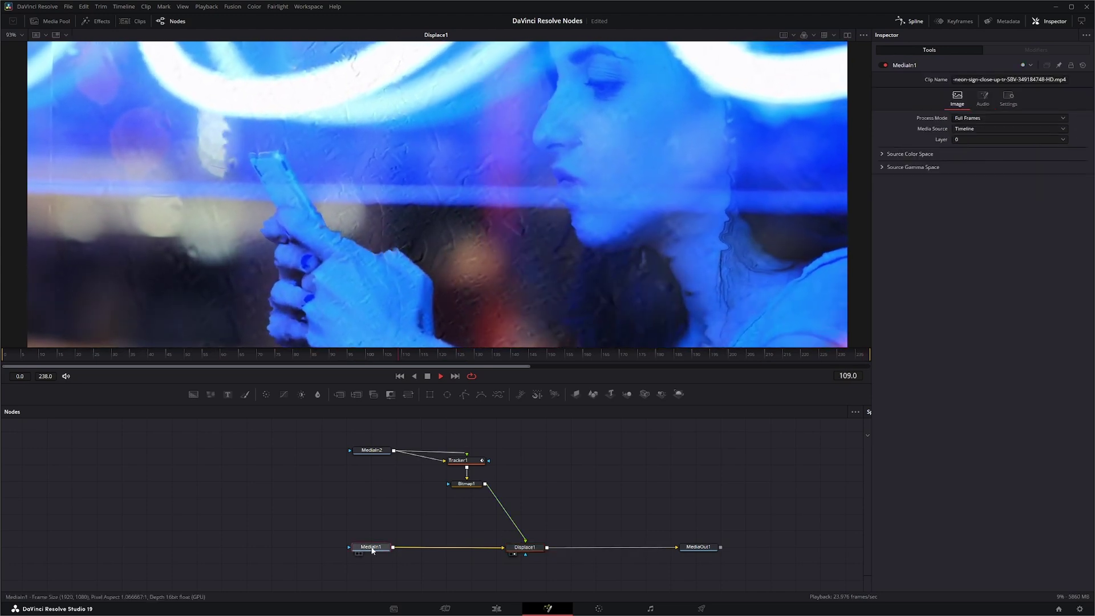
{"action": "key", "text": "1"}
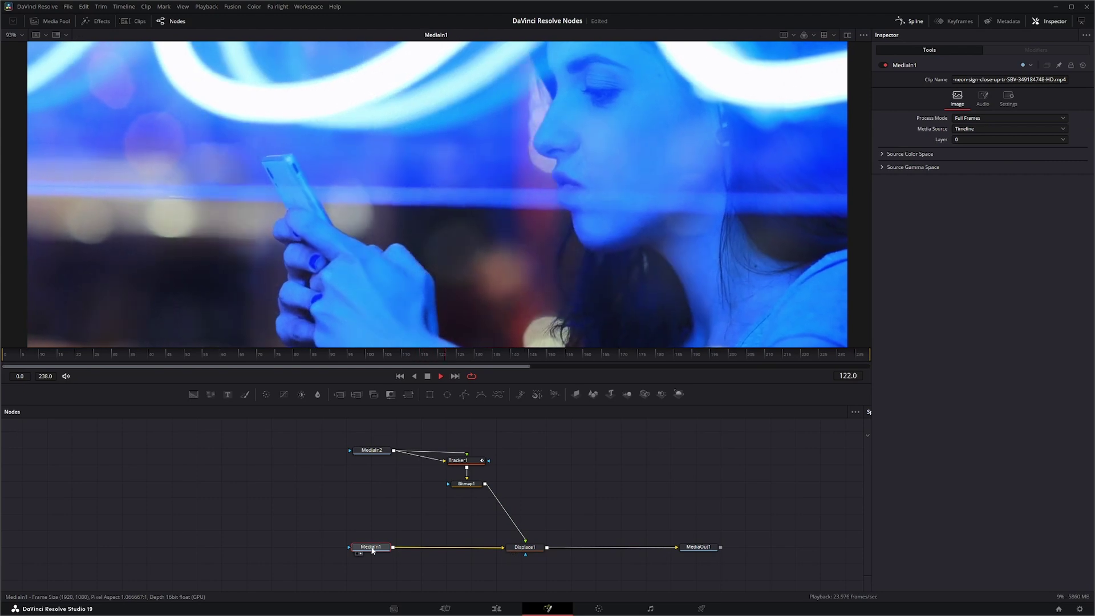
{"action": "left_click", "coordinate": [524, 547]}
{"action": "key", "text": "1"}
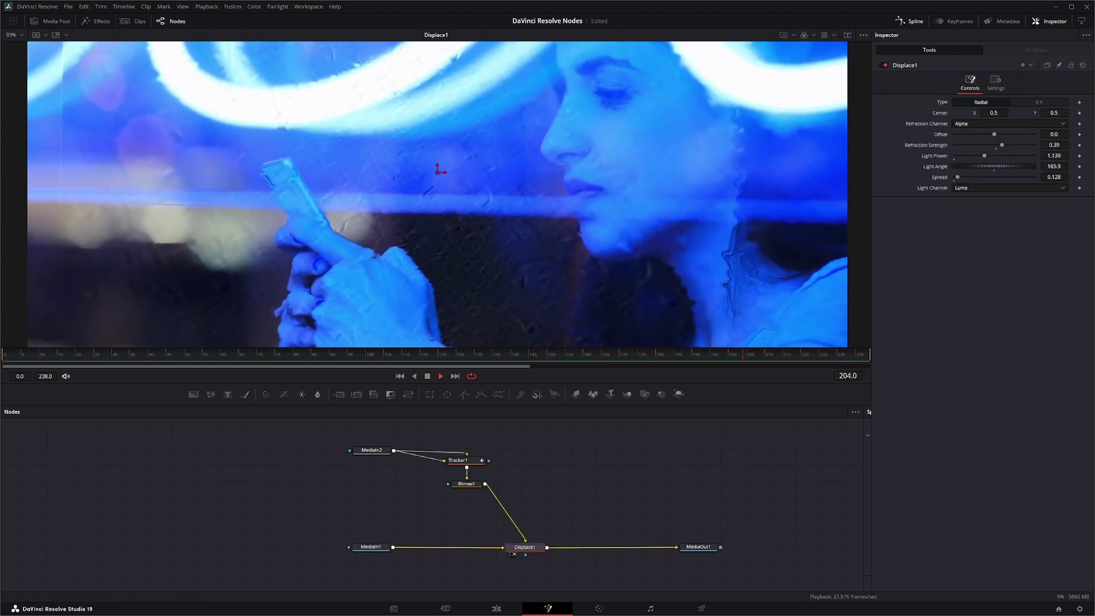